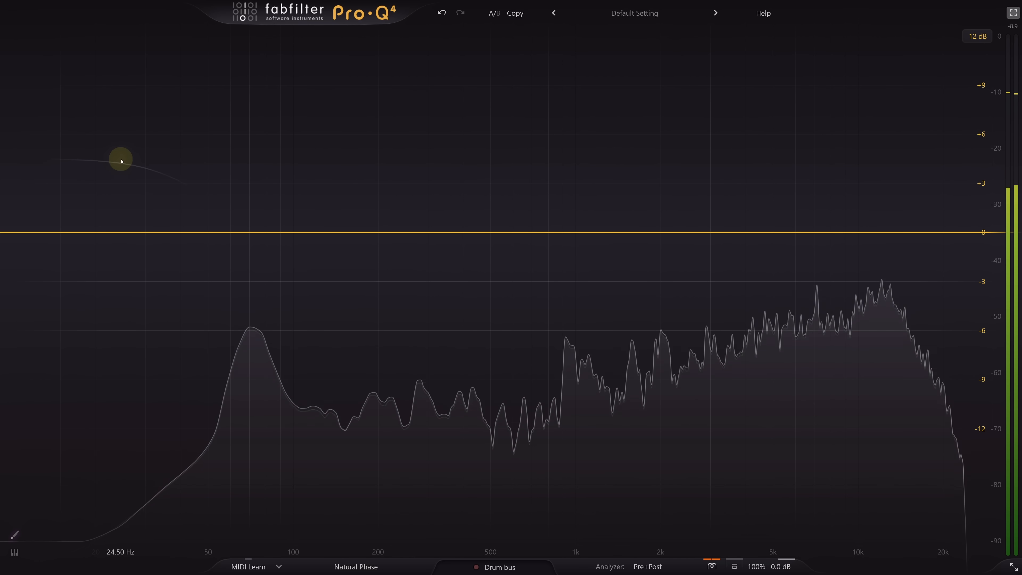
Step: Sketch an EQ curve with a low-shelf boost, a bell cut near 200 Hz, a bell boost near 1.8 kHz and a high-shelf cut
mouse_move(123, 163)
mouse_down()
mouse_move(319, 245)
mouse_move(483, 278)
mouse_move(696, 182)
mouse_move(836, 299)
mouse_up()
drag(911, 328, 918, 335)
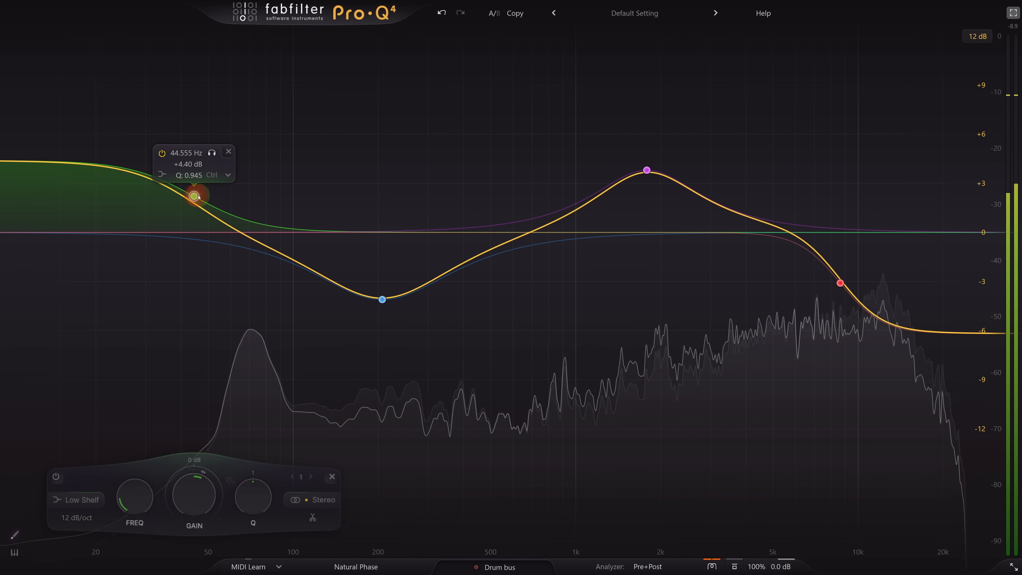
Step: Move the low shelf to about 86 Hz and the low-mid cut to about 343 Hz, and widen the upper-mid bell to Q 0.573 and lower it
drag(199, 197, 272, 204)
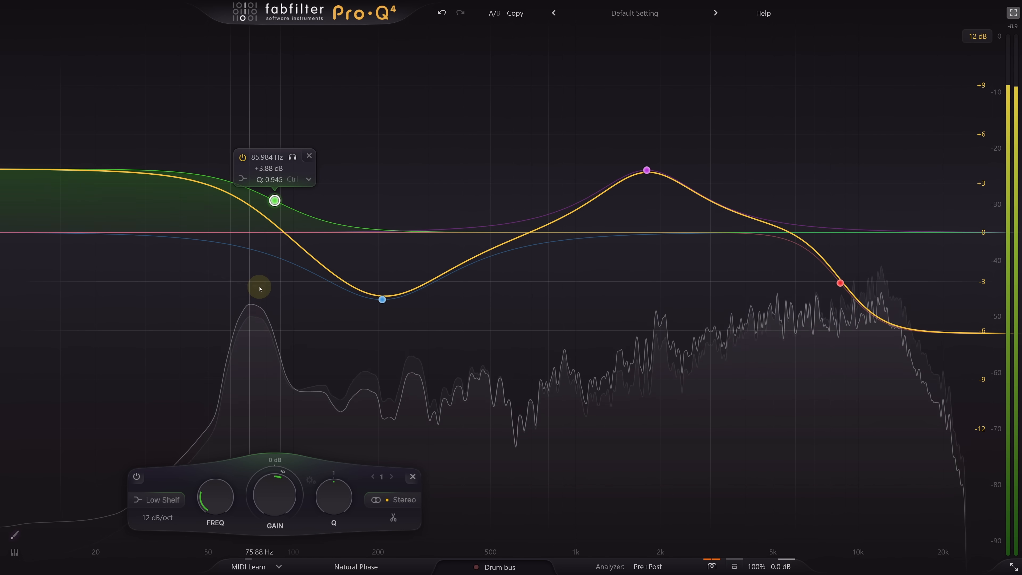
drag(382, 300, 444, 303)
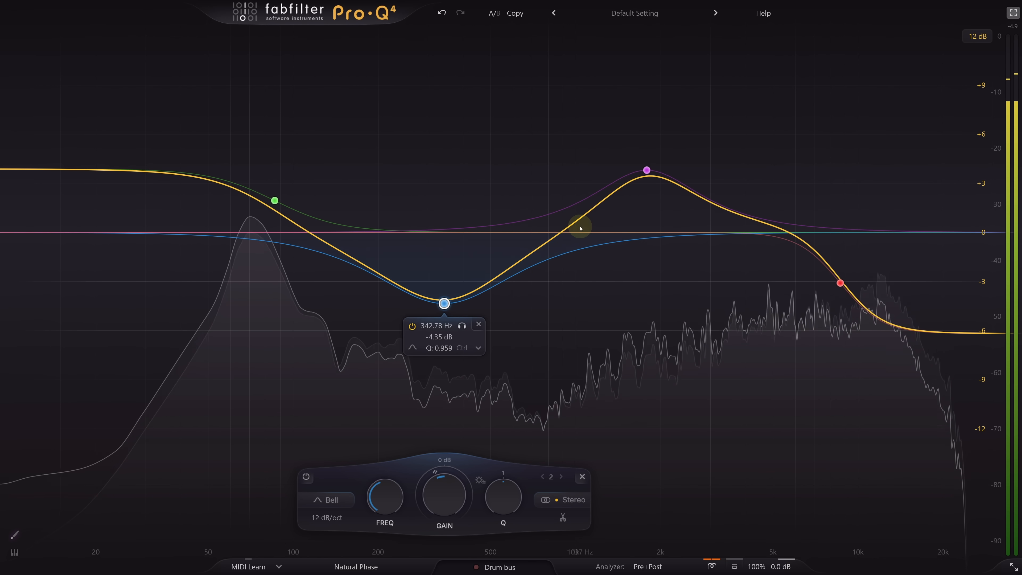
scroll(649, 173, down, 5)
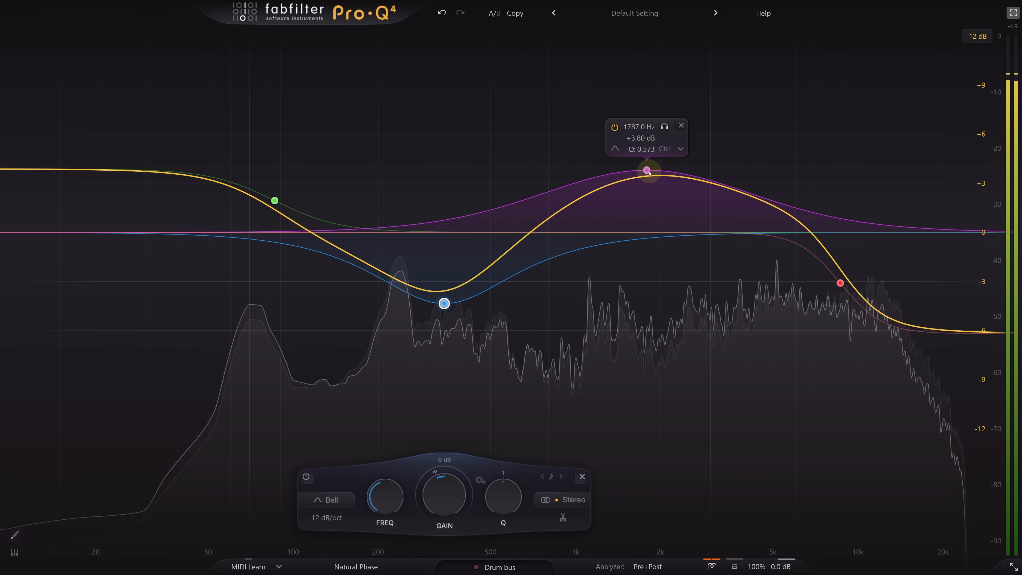
drag(649, 173, 676, 198)
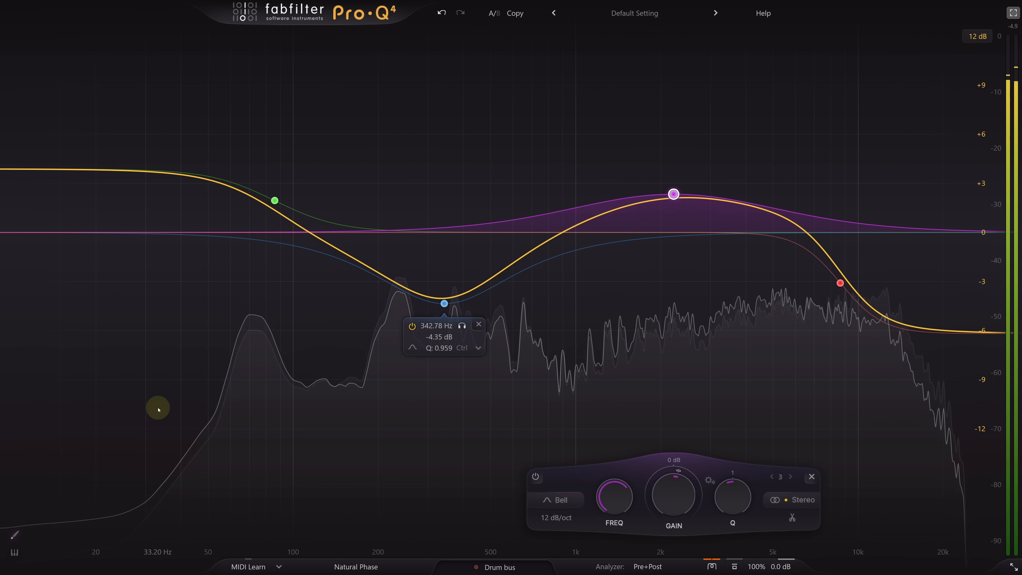
Step: Sketch a replacement EQ curve with a low cut near 43 Hz, a 5 dB dip near 800 Hz and a high cut near 10.6 kHz
click(13, 536)
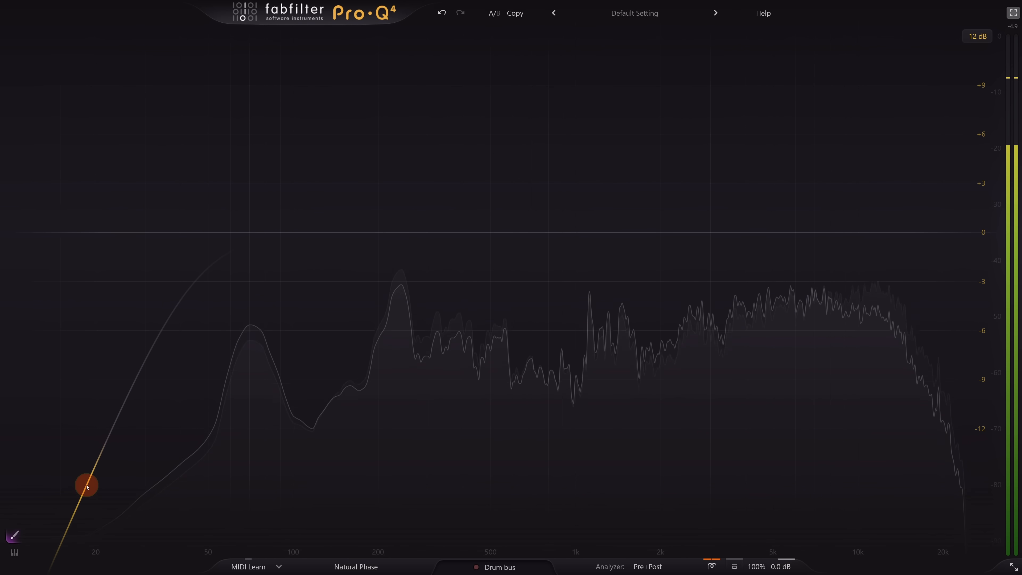
mouse_move(188, 284)
mouse_down()
mouse_move(267, 148)
mouse_move(373, 202)
mouse_up()
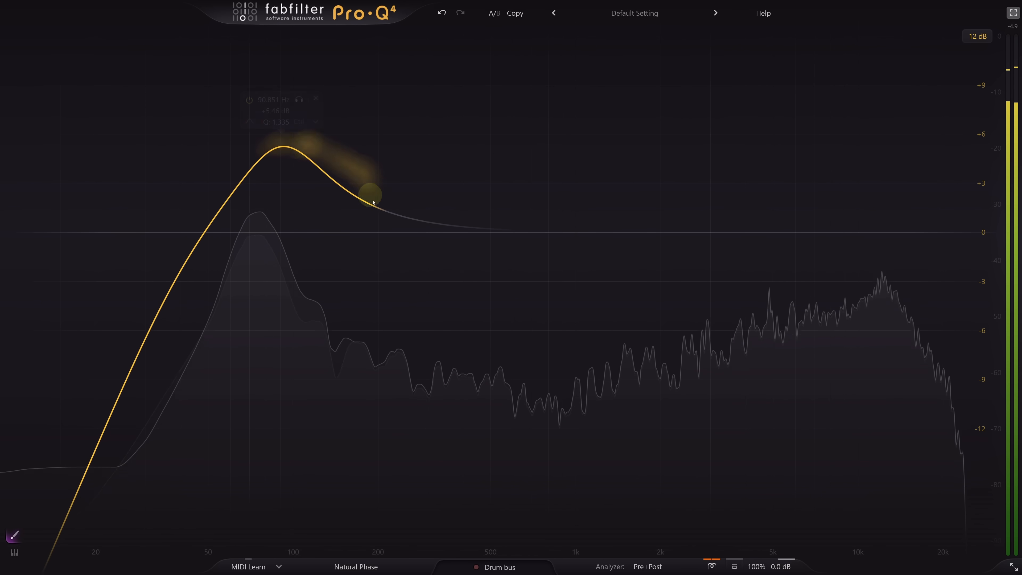
mouse_move(536, 329)
mouse_down()
mouse_move(670, 169)
mouse_move(733, 161)
mouse_move(882, 246)
mouse_up()
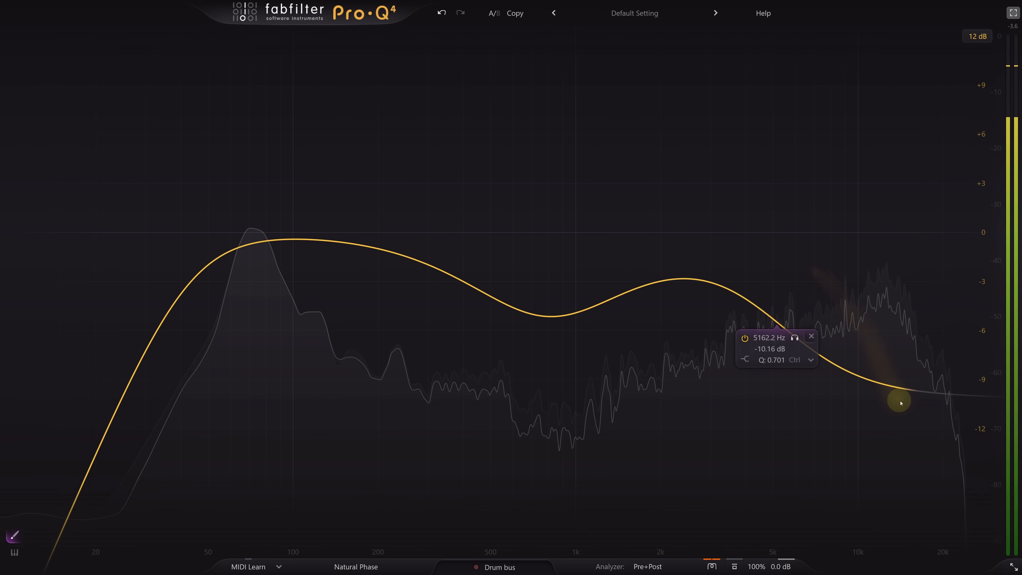
drag(900, 403, 935, 552)
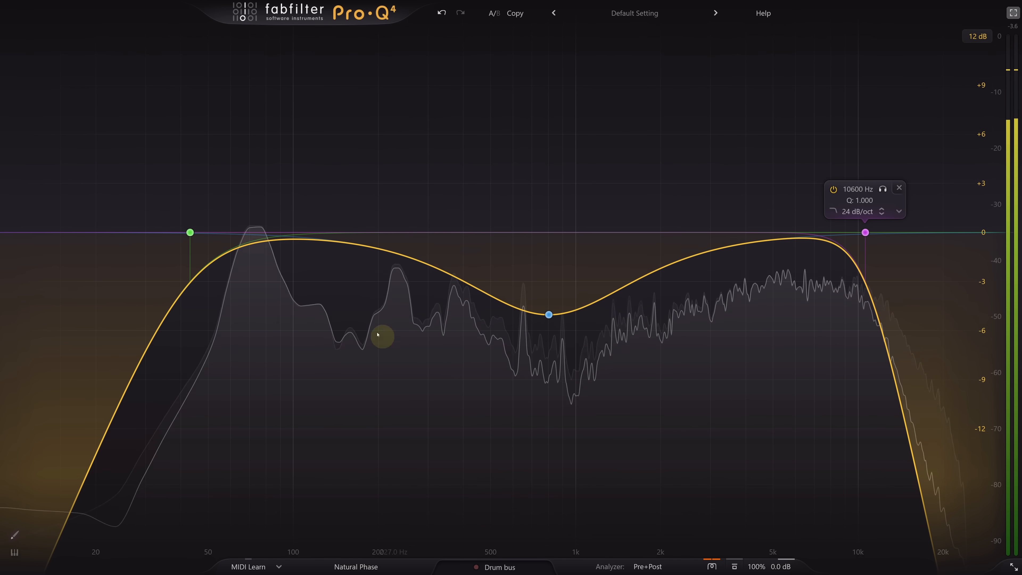
Step: Vary the low-cut band's slope between 6.5 and 24 dB/oct, ending at 9.0 dB/oct
mouse_move(190, 232)
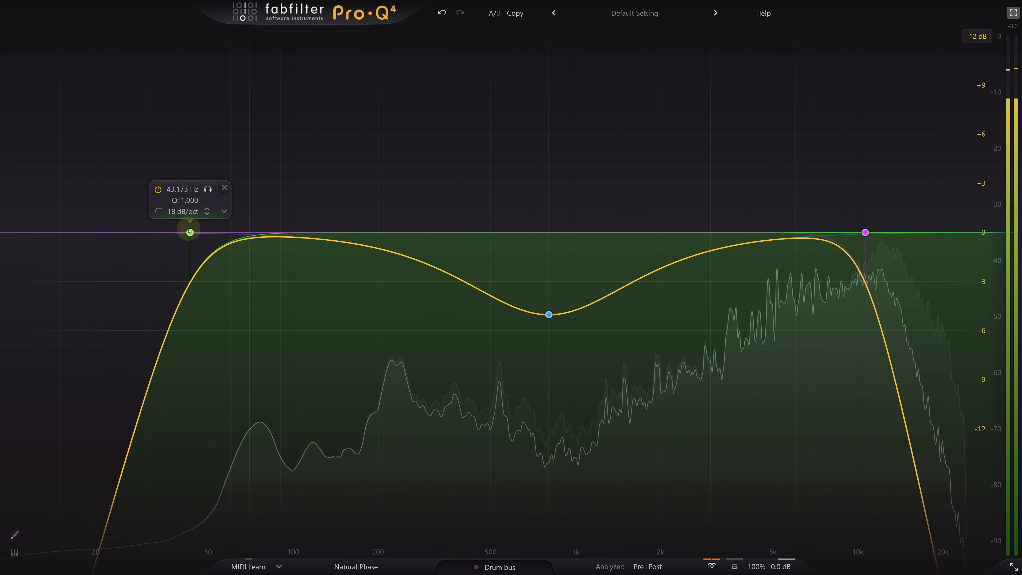
scroll(190, 232, up, 1)
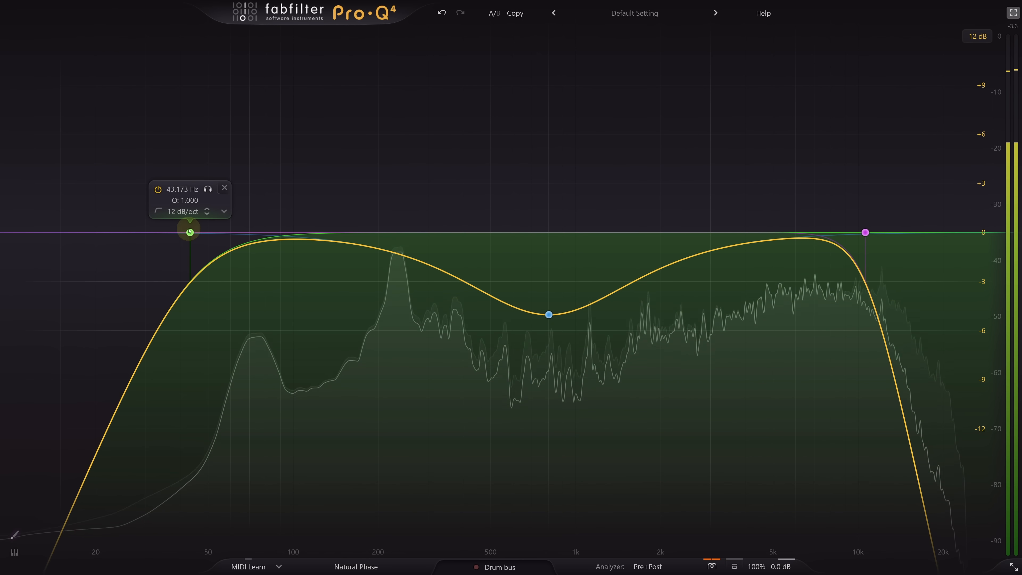
scroll(190, 232, up, 1)
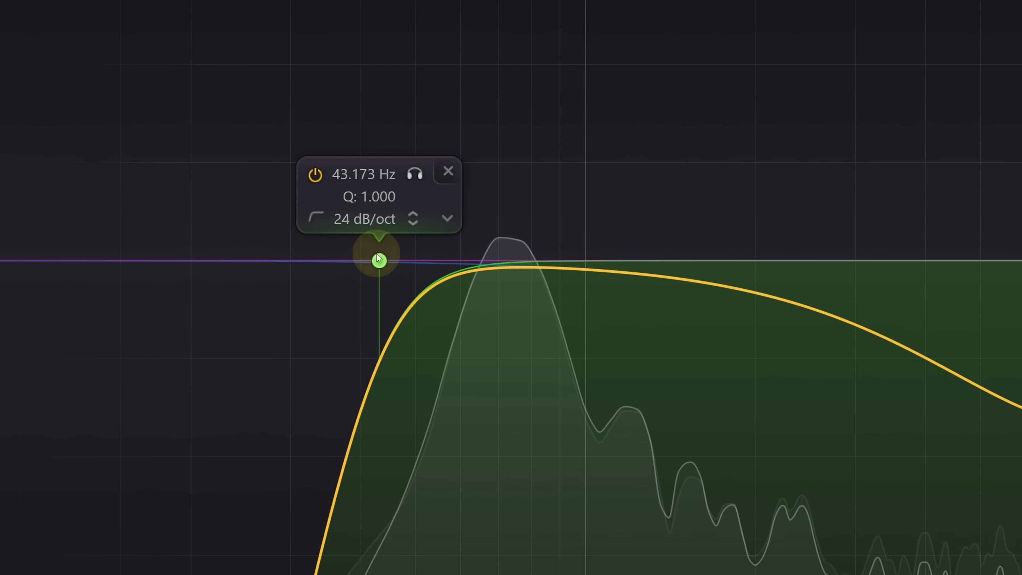
scroll(190, 232, down, 3)
scroll(378, 259, up, 3)
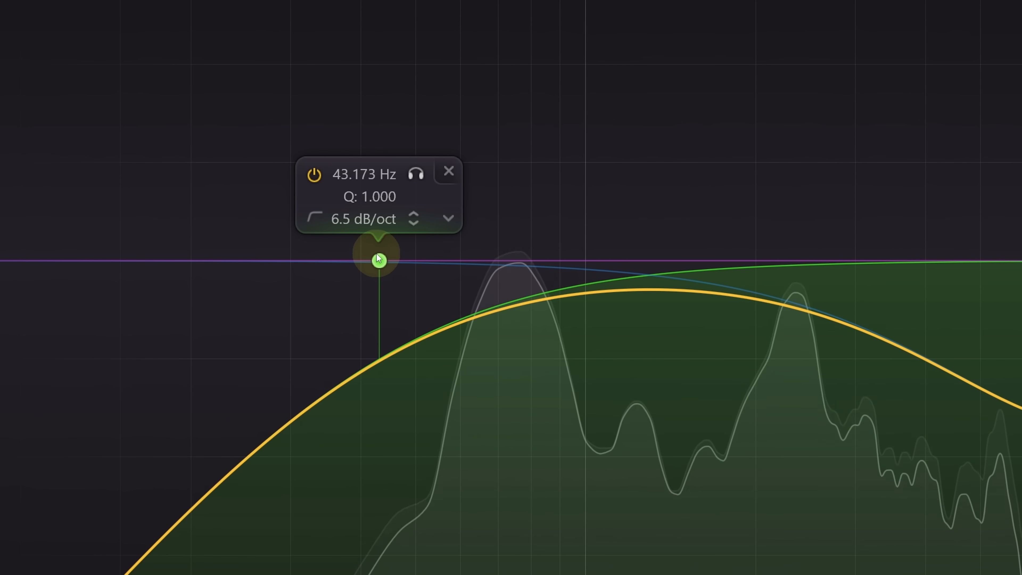
scroll(378, 259, up, 4)
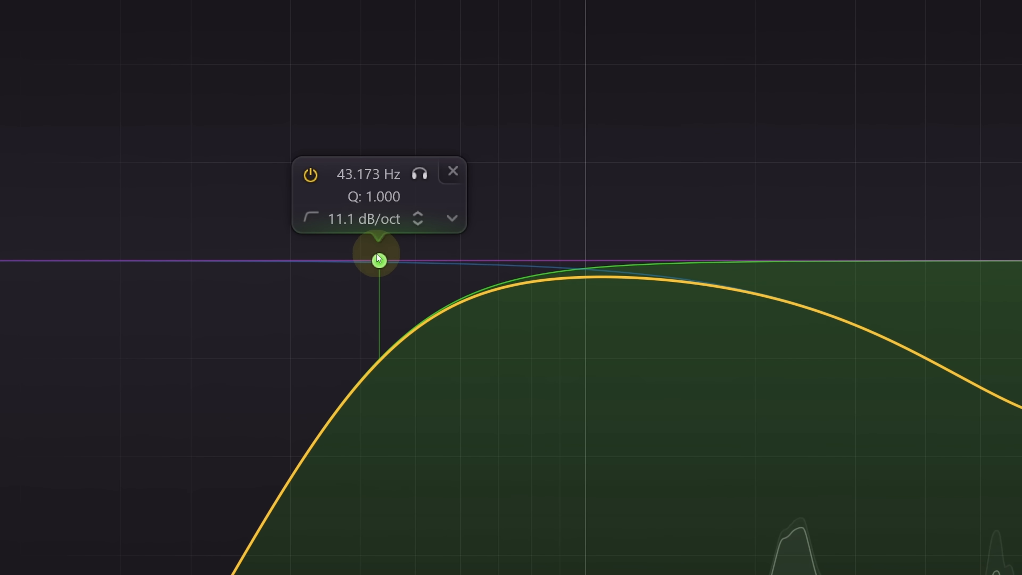
scroll(378, 259, down, 4)
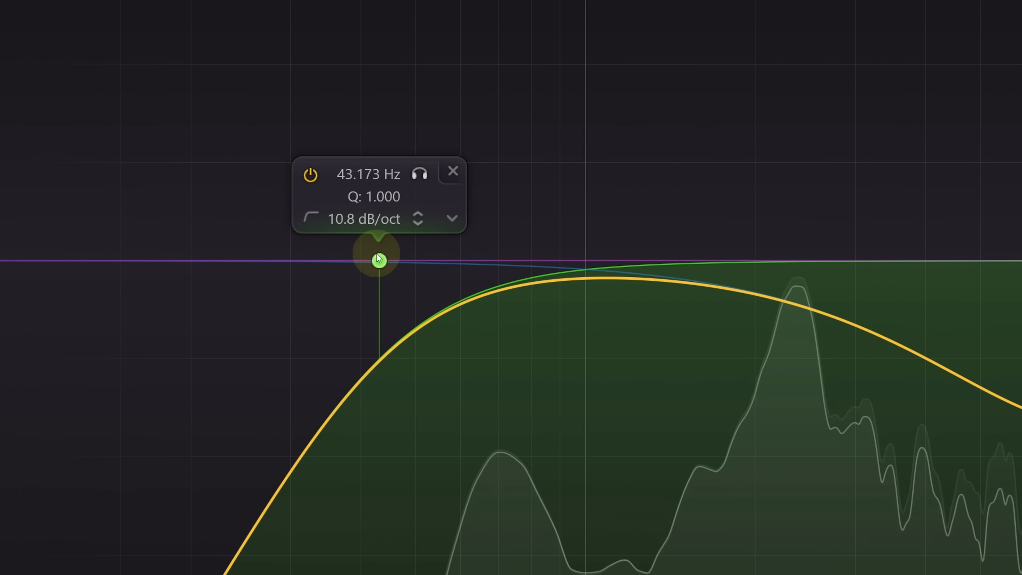
scroll(378, 259, down, 1)
scroll(378, 259, up, 1)
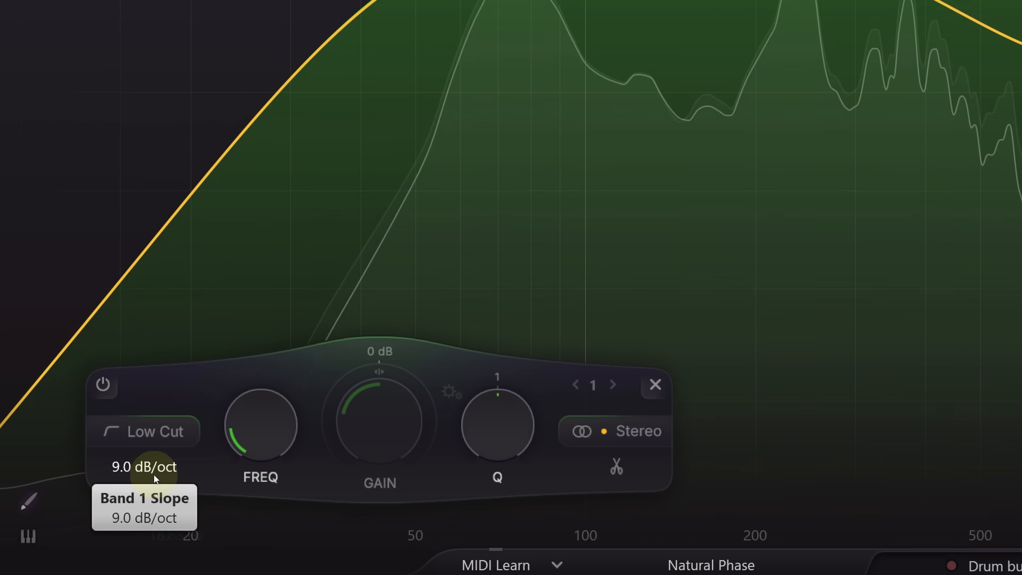
Step: Set the low-cut band's slope to 18 dB/oct, lower it to 12.5 dB/oct, and enter 13.5 dB/oct as the exact value
click(145, 468)
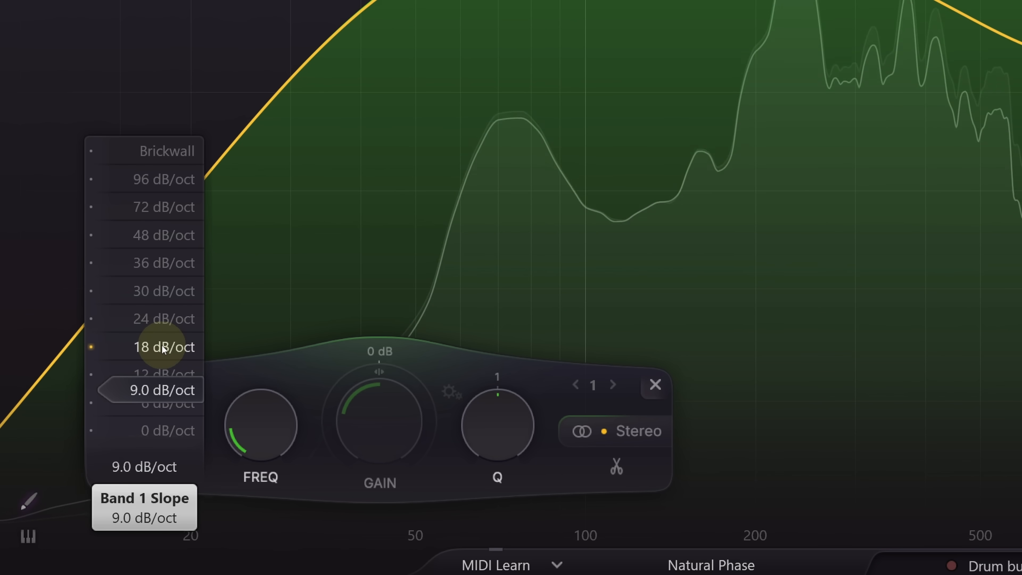
click(162, 347)
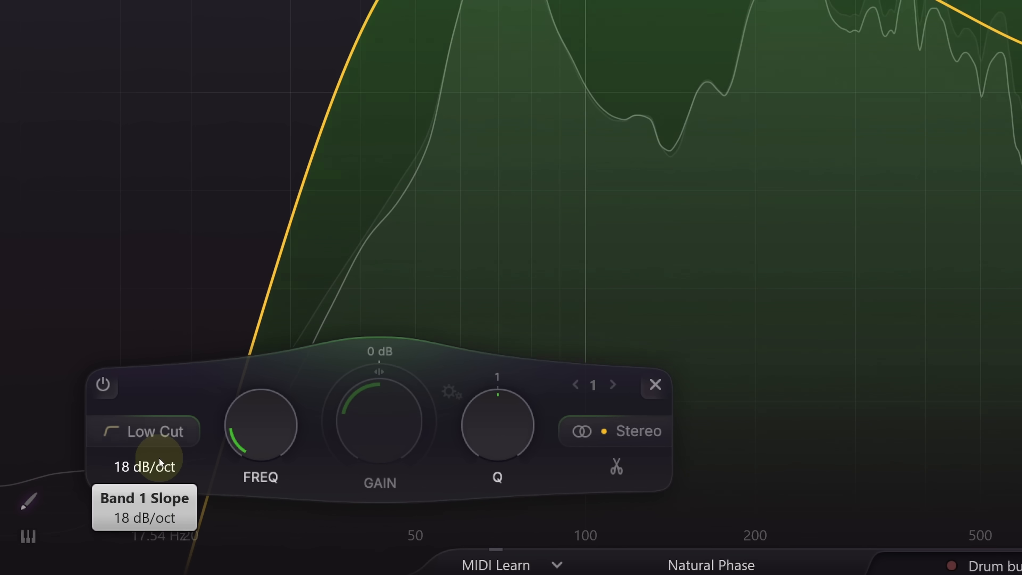
click(157, 466)
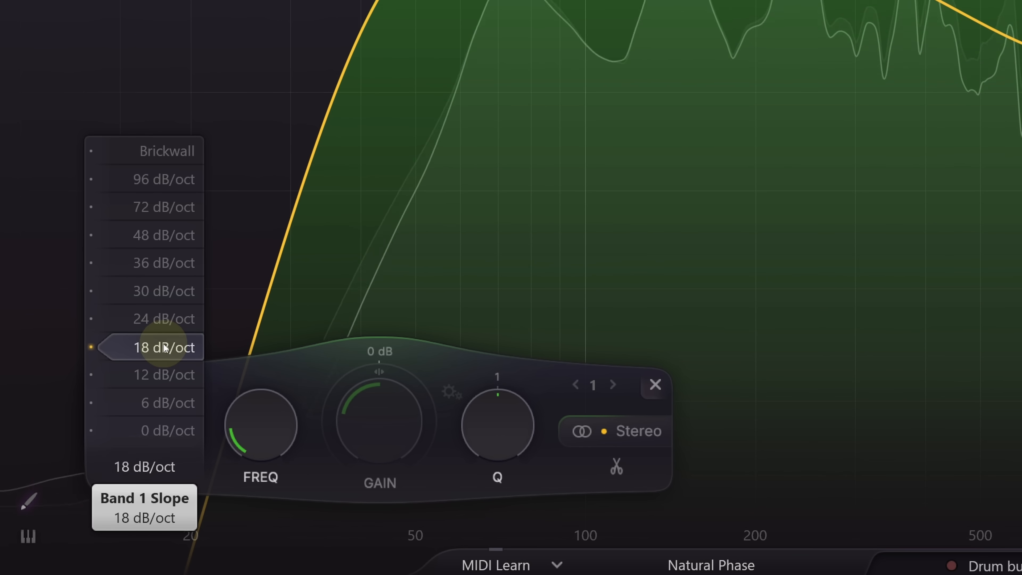
drag(160, 343, 163, 376)
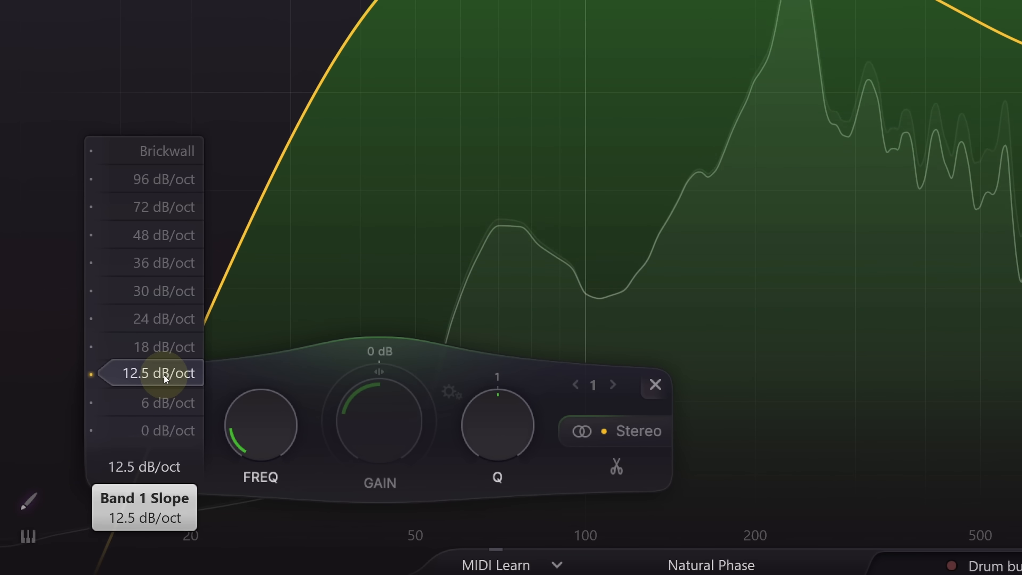
double_click(164, 375)
text(13.5)
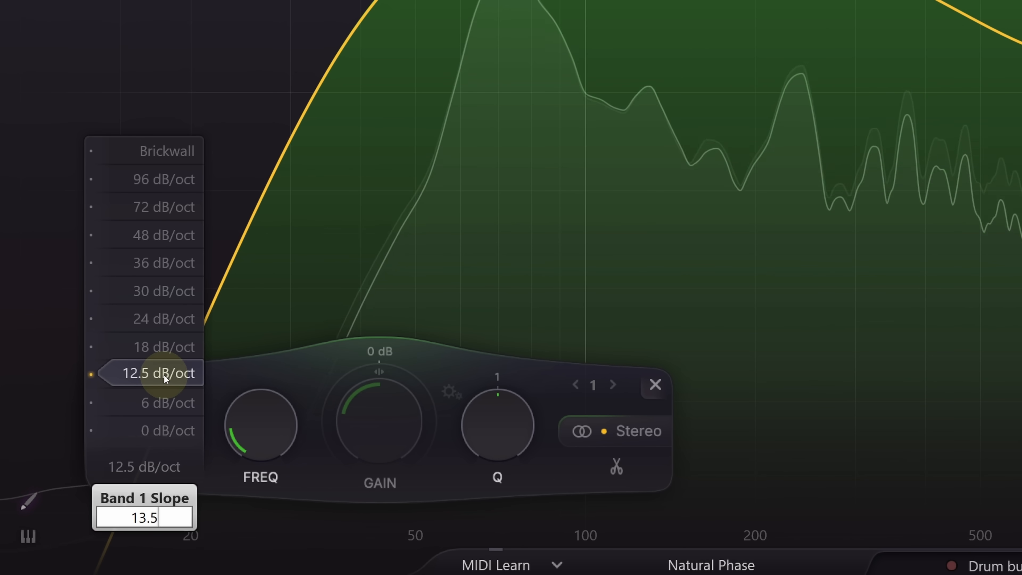
key(Return)
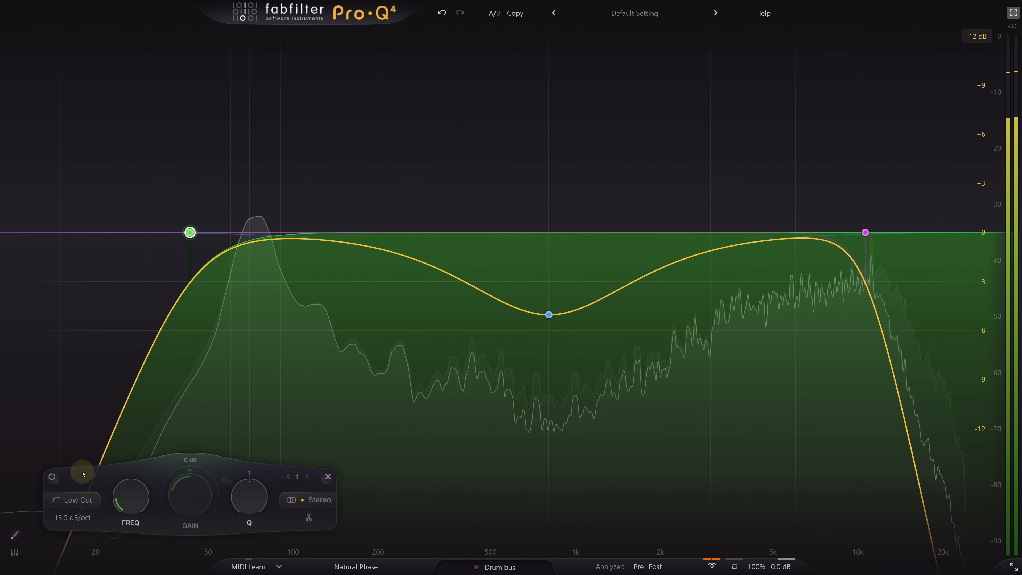
Step: Select the bell band near 800 Hz and set its slope to 18.6 dB/oct
click(549, 314)
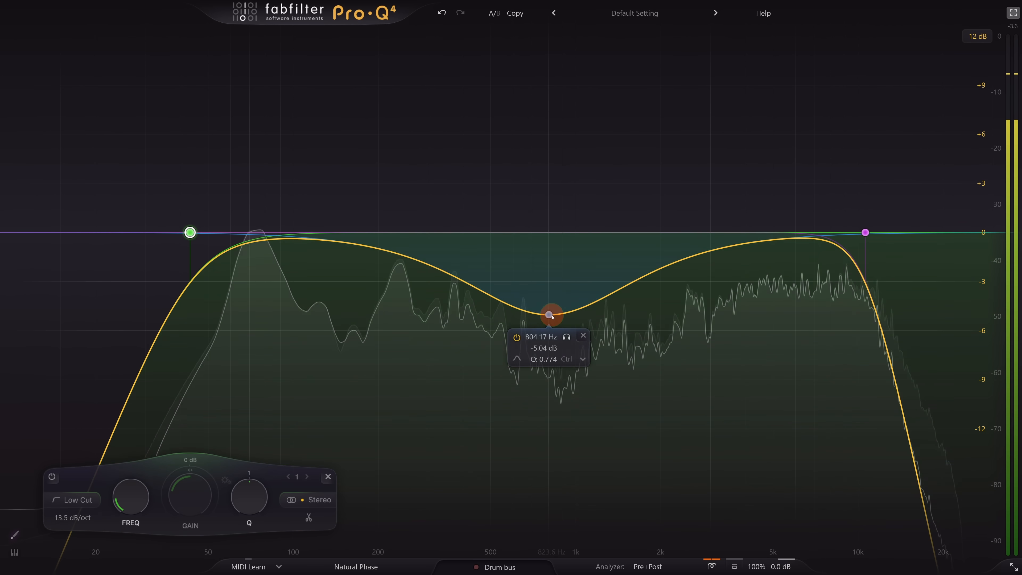
drag(432, 518, 445, 484)
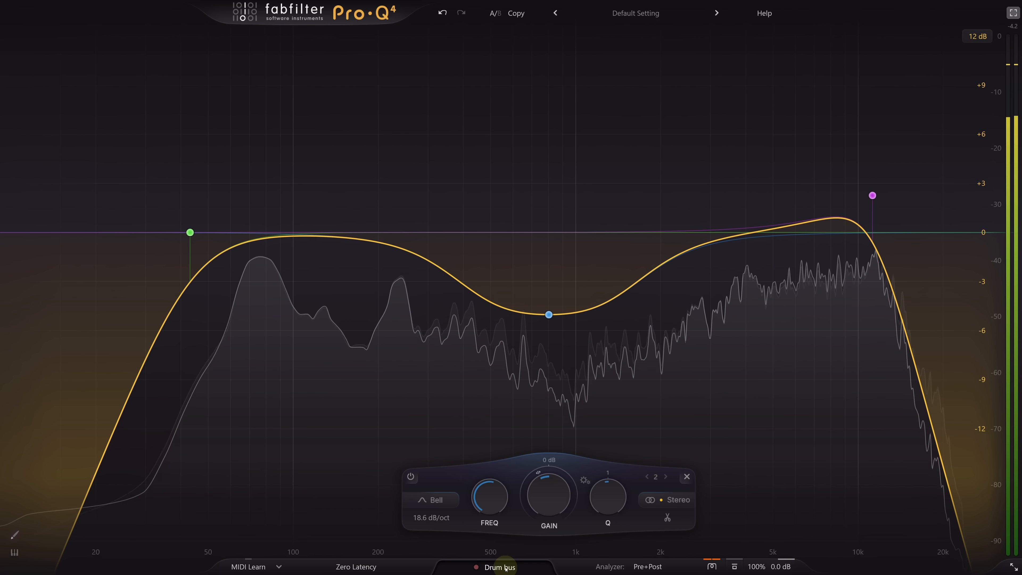
Step: Open the instance list from the Drum bus and browse the EQ curves from the kick tracks to the hats
click(506, 567)
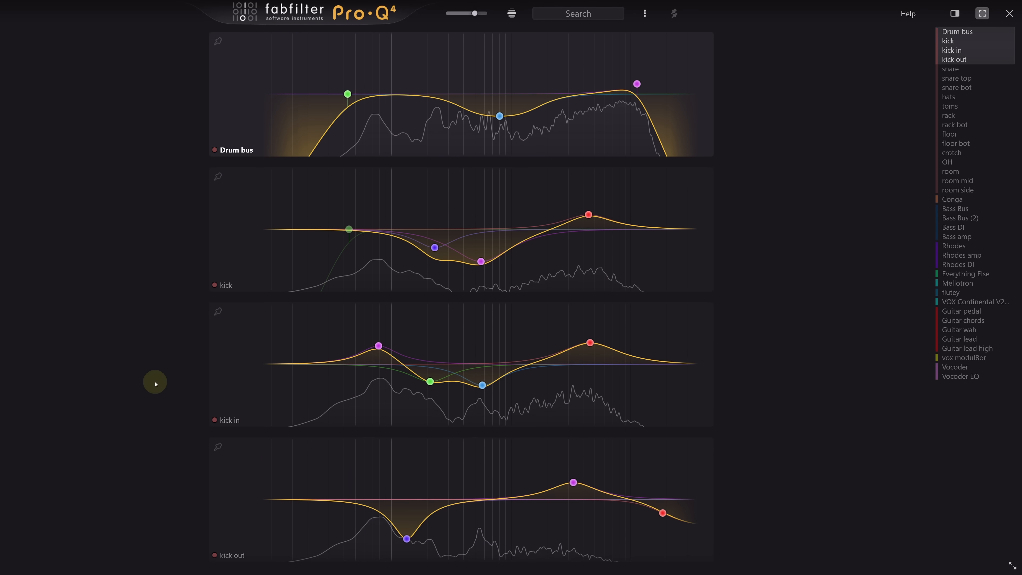
scroll(155, 384, down, 2)
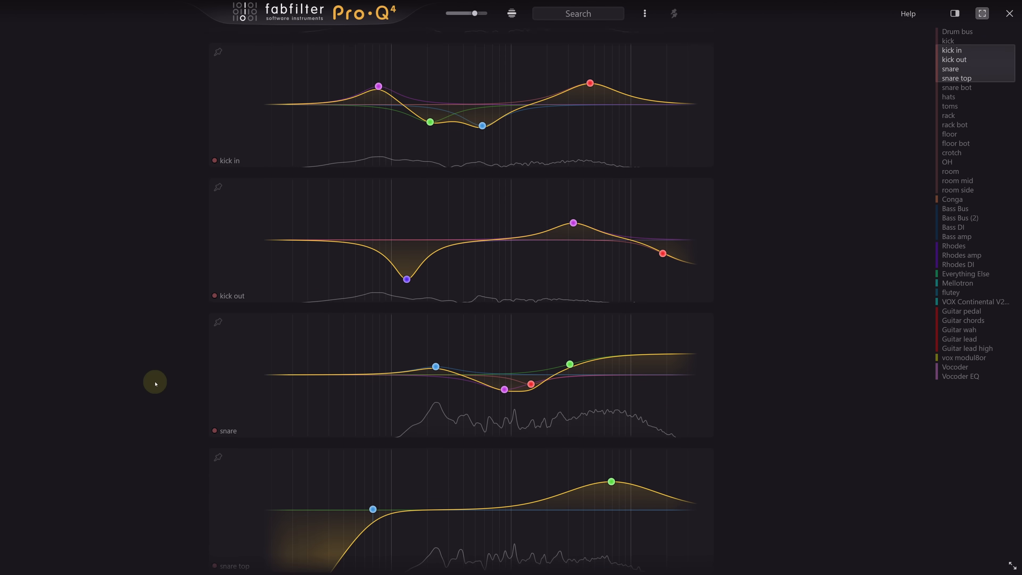
scroll(155, 384, down, 2)
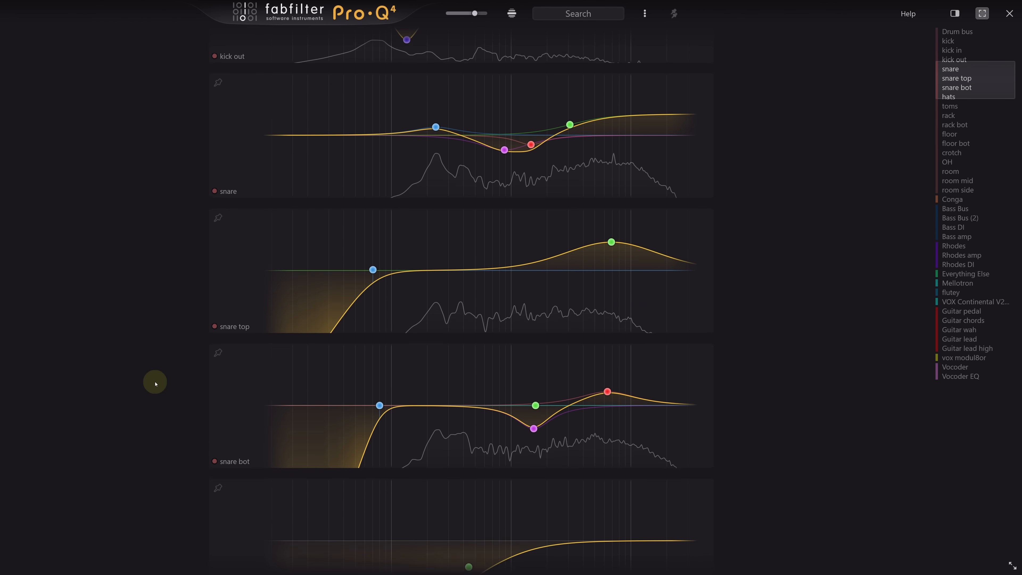
scroll(155, 384, down, 1)
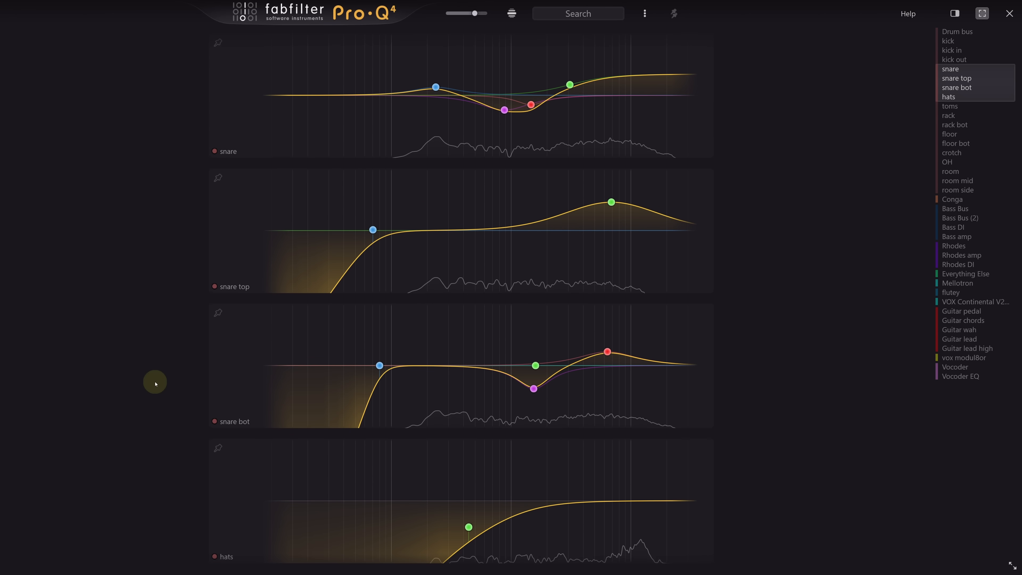
Step: Shrink the instance displays so that about ten tracks fit on screen, and enlarge the kick out instance
ctrl+scroll(155, 384, down, 4)
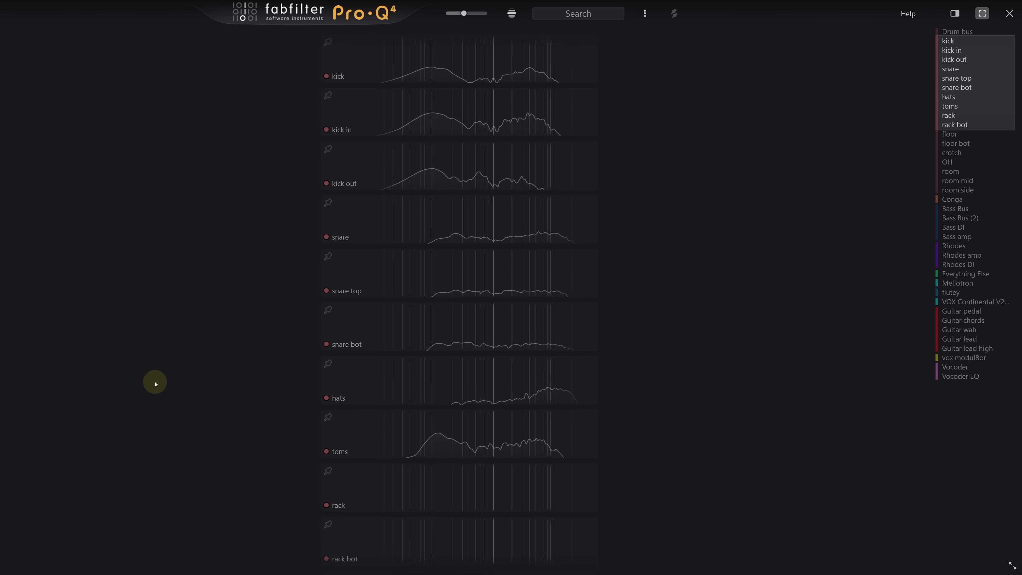
ctrl+scroll(155, 384, up, 3)
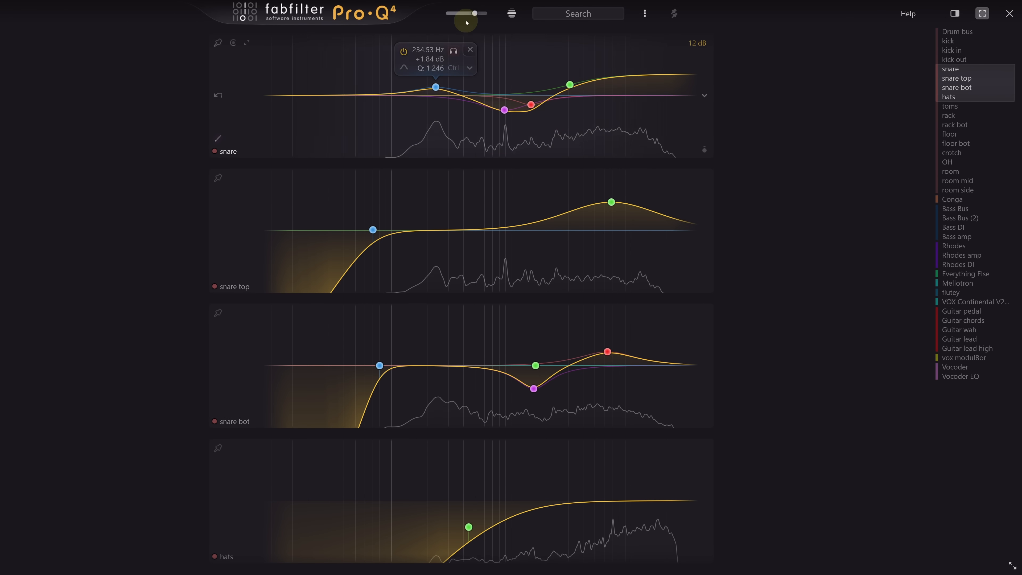
drag(474, 13, 463, 13)
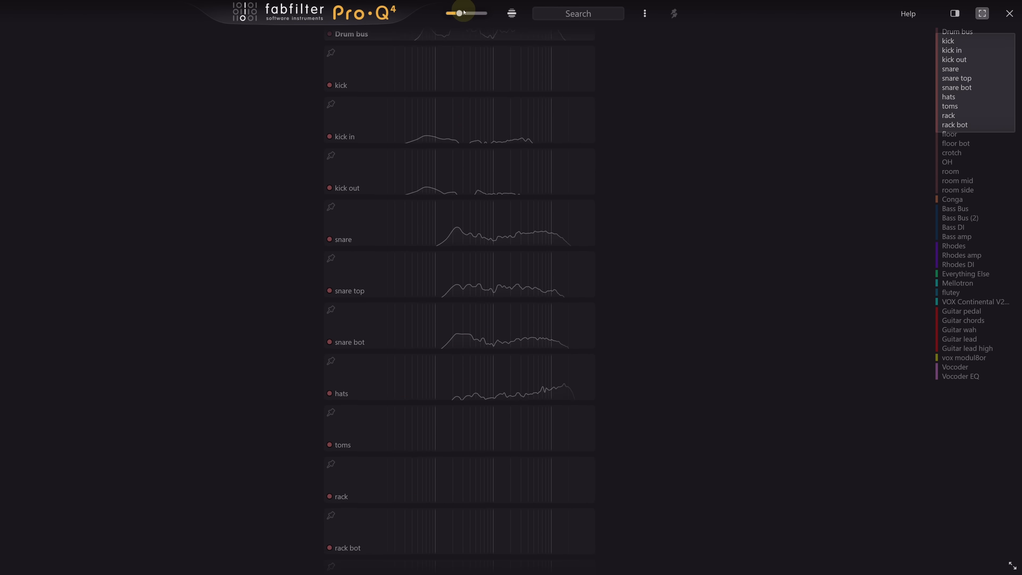
click(331, 135)
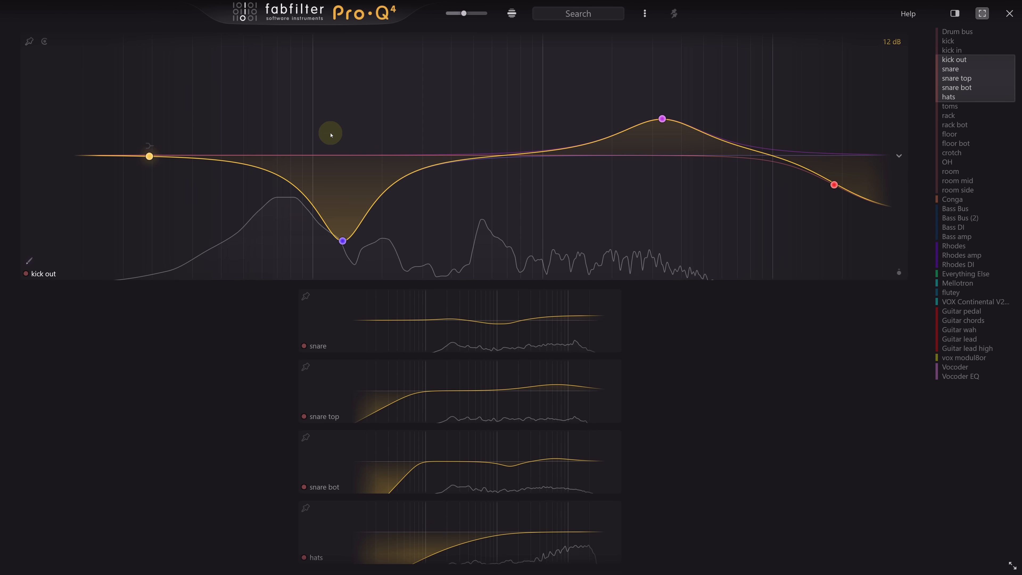
Step: Turn on automatic enlarging of the instances around the pointer and browse from the kick to the snare bot
click(513, 14)
click(483, 97)
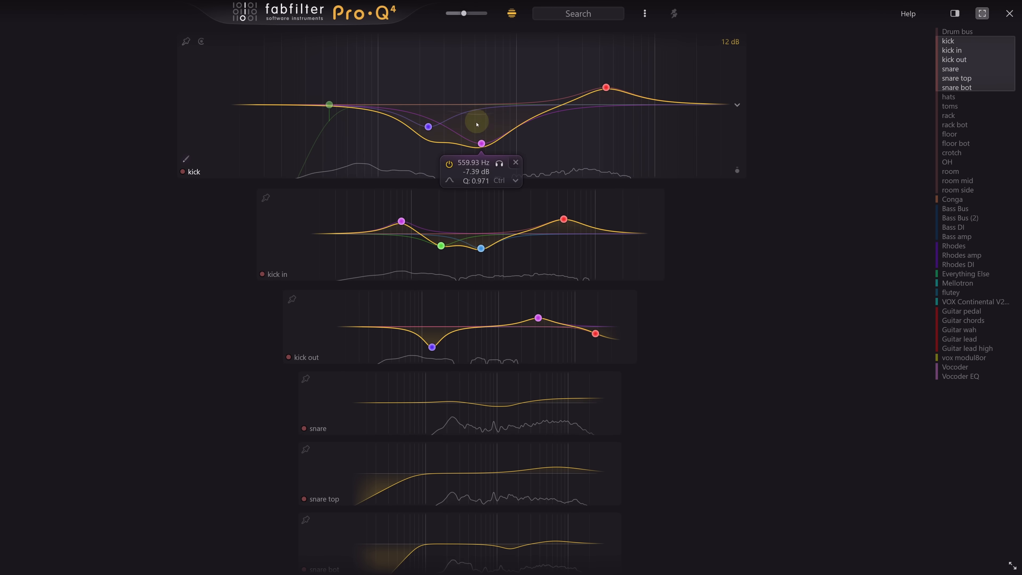
scroll(477, 124, down, 4)
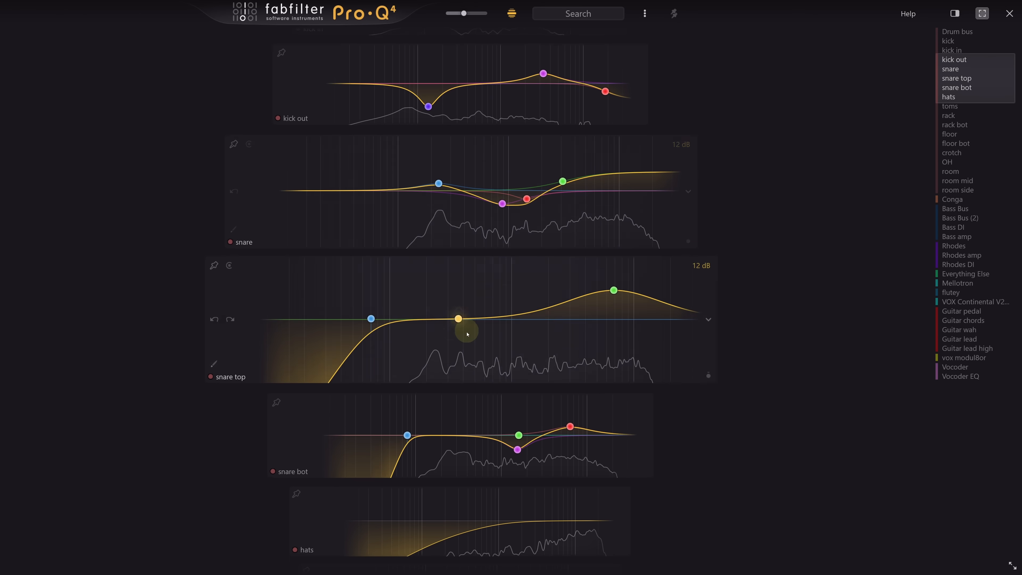
scroll(467, 334, down, 1)
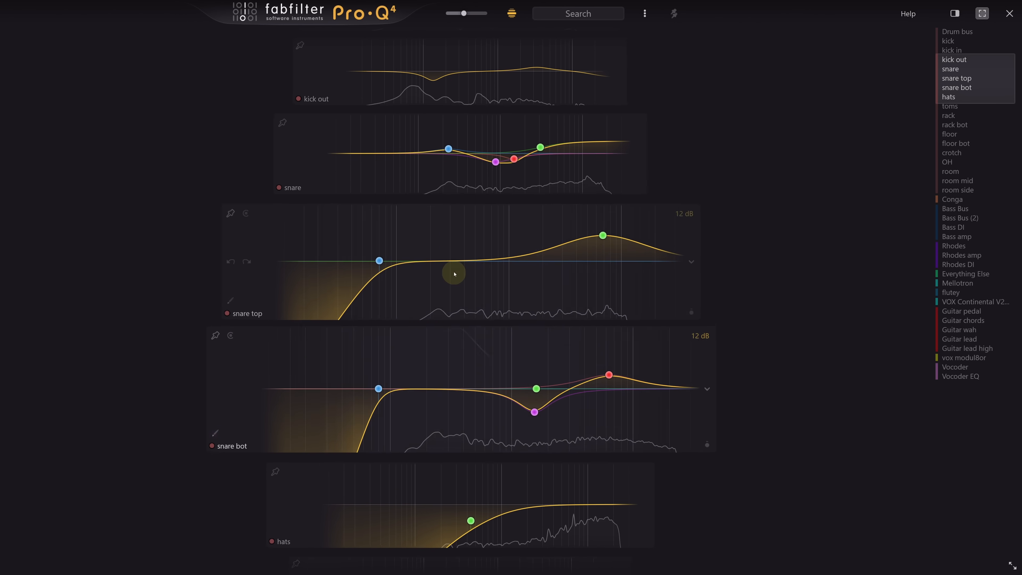
Step: Turn off automatic enlarging of the instances and enlarge all instance displays so that about five tracks fit on screen
scroll(190, 426, down, 5)
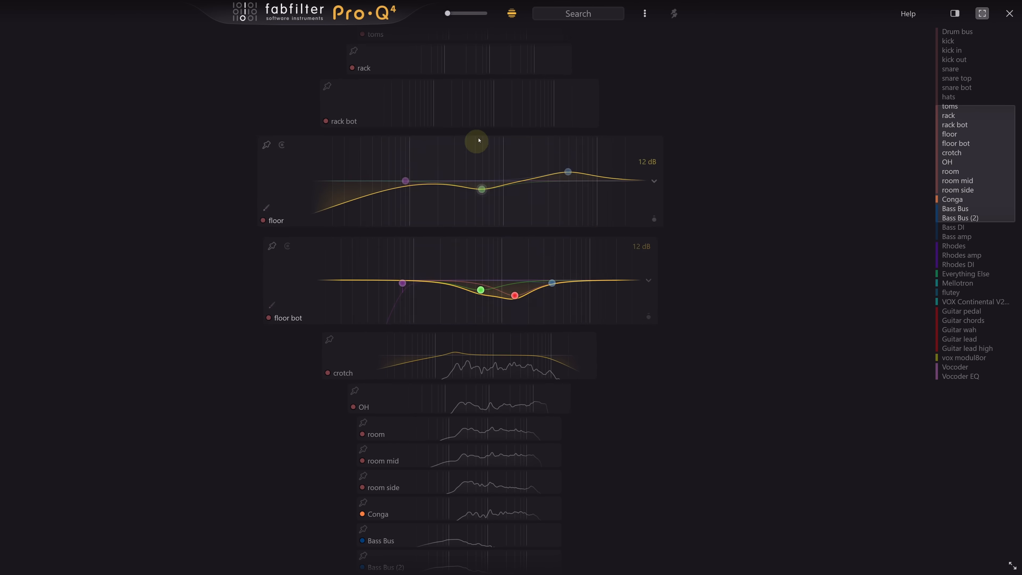
click(512, 13)
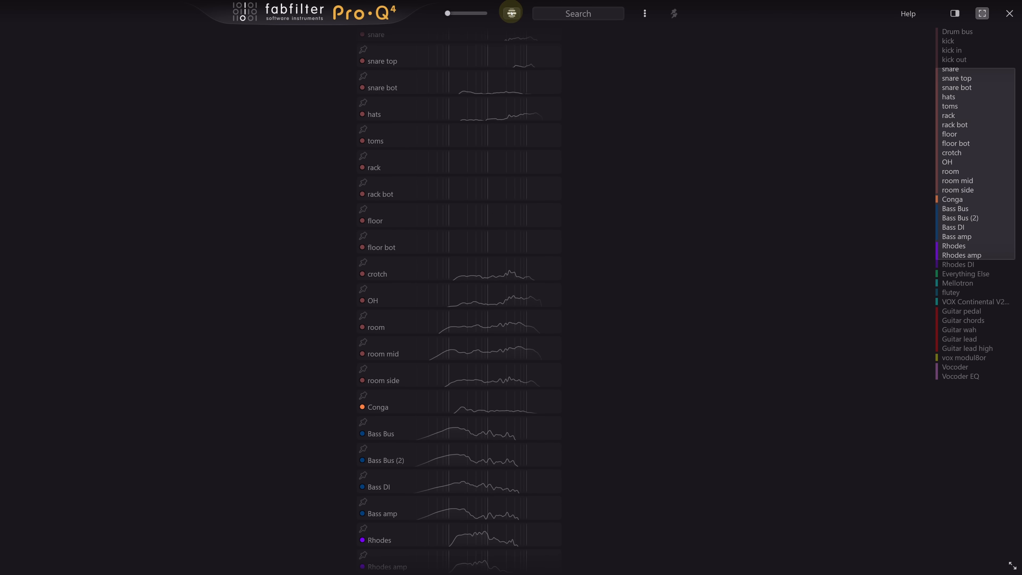
scroll(603, 232, up, 3)
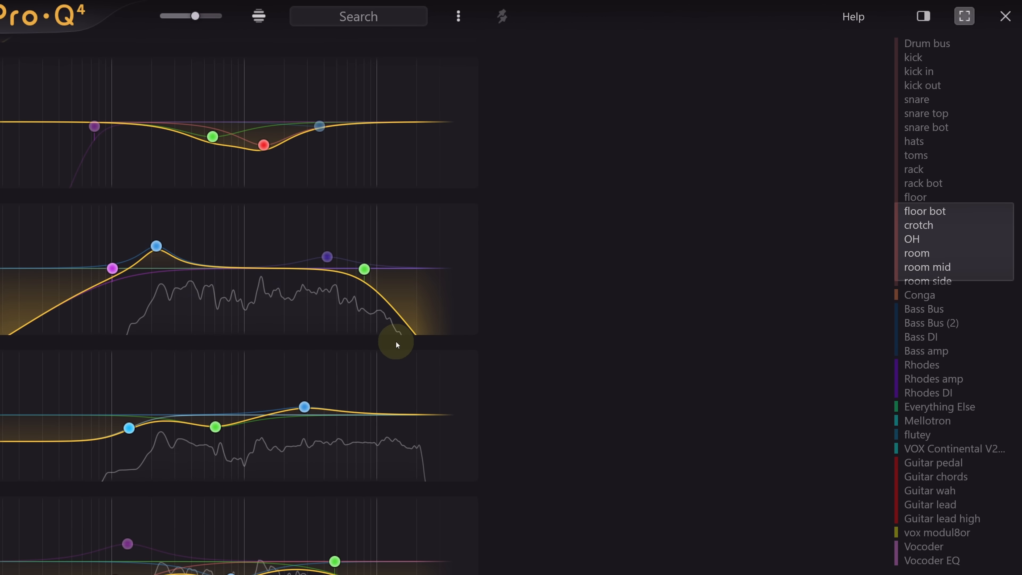
Step: Jump back to the Drum bus through the track overview, and hide and show the overview again
drag(978, 164, 958, 65)
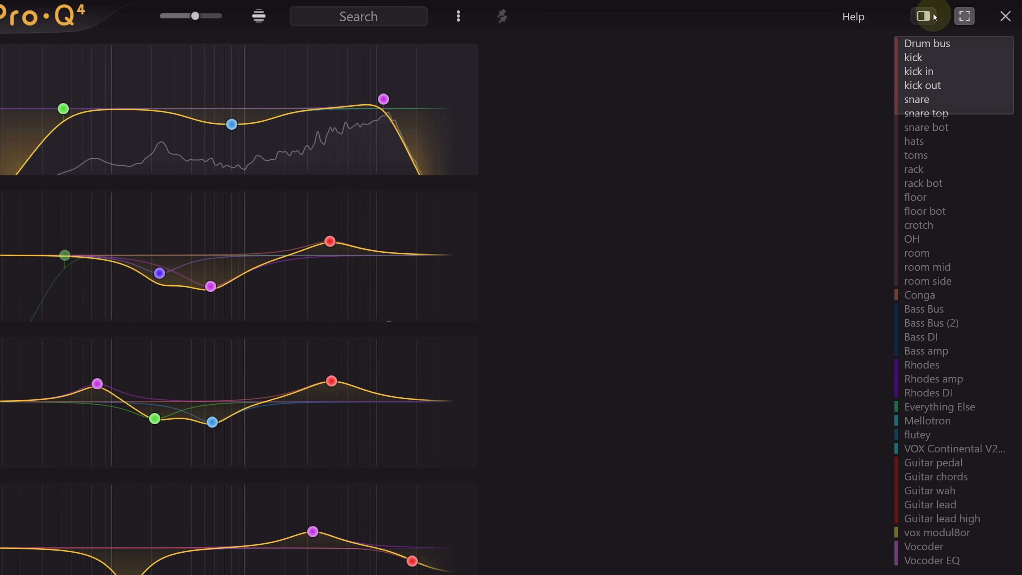
click(923, 16)
click(923, 16)
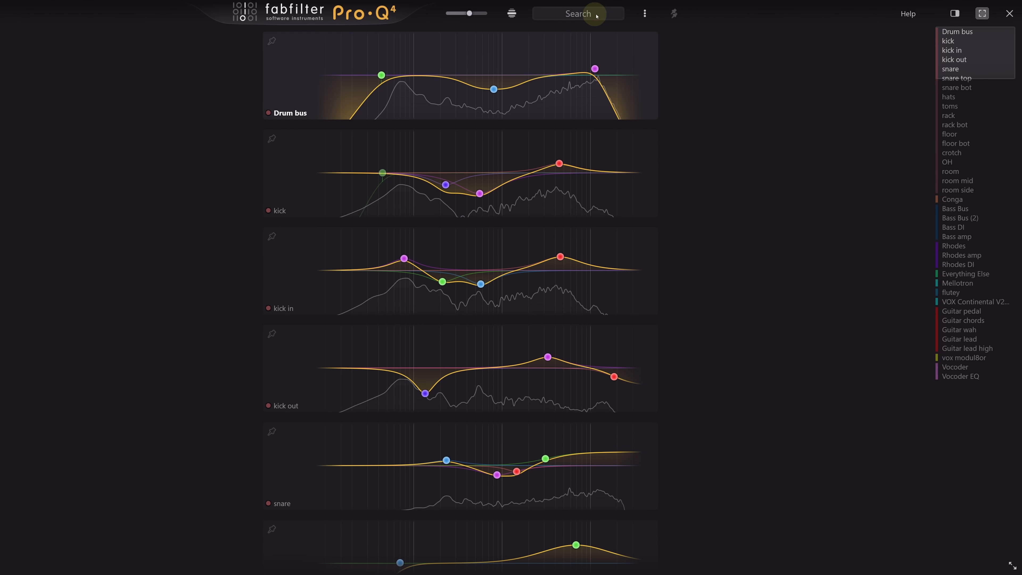
Step: Search the instances for "g" and jump to the Guitar chords instance
click(569, 16)
text(g)
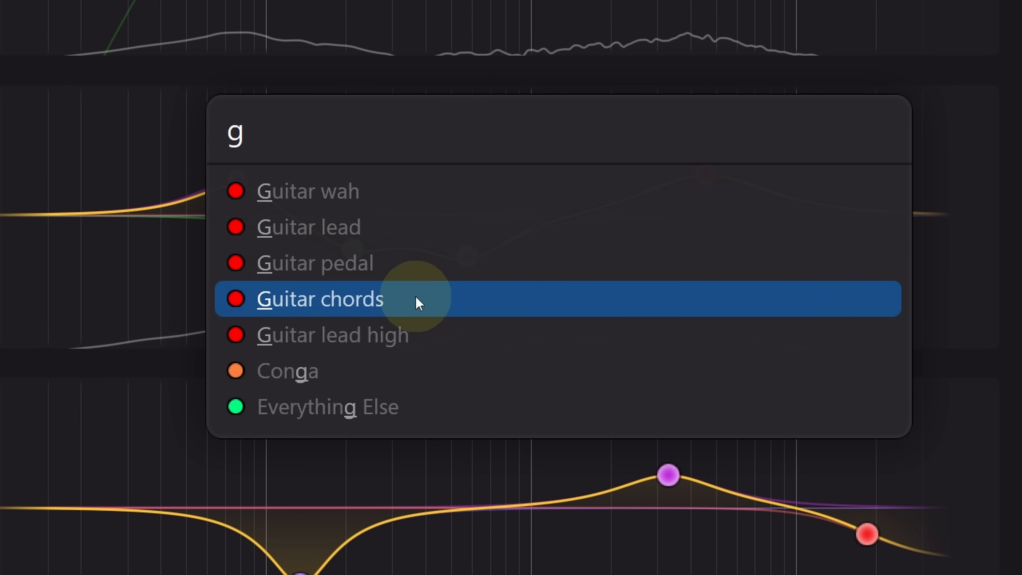
click(416, 296)
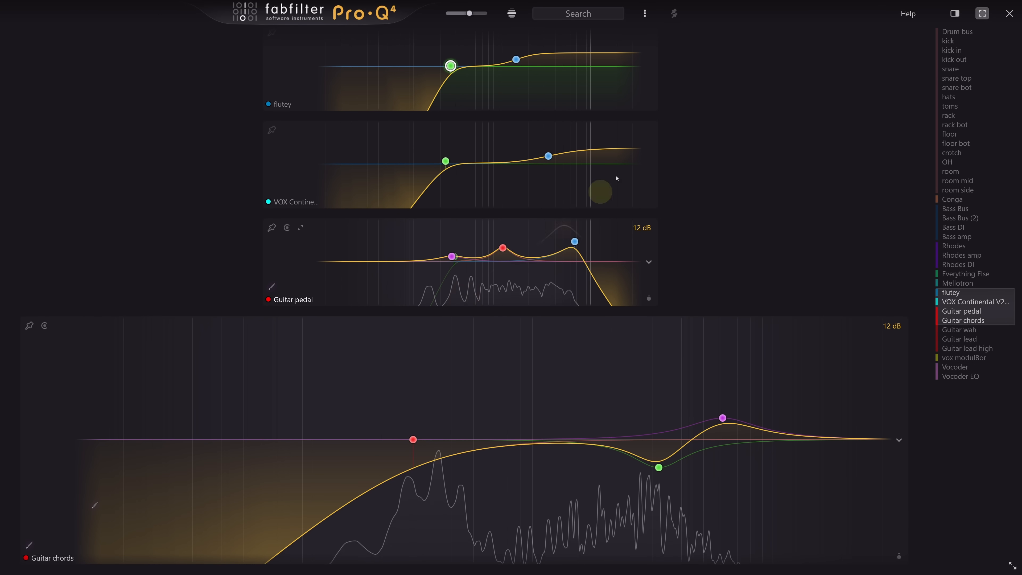
Step: Enable Type to Search, filter the instance list by "bass", and enlarge the displays of the matching instances
click(645, 14)
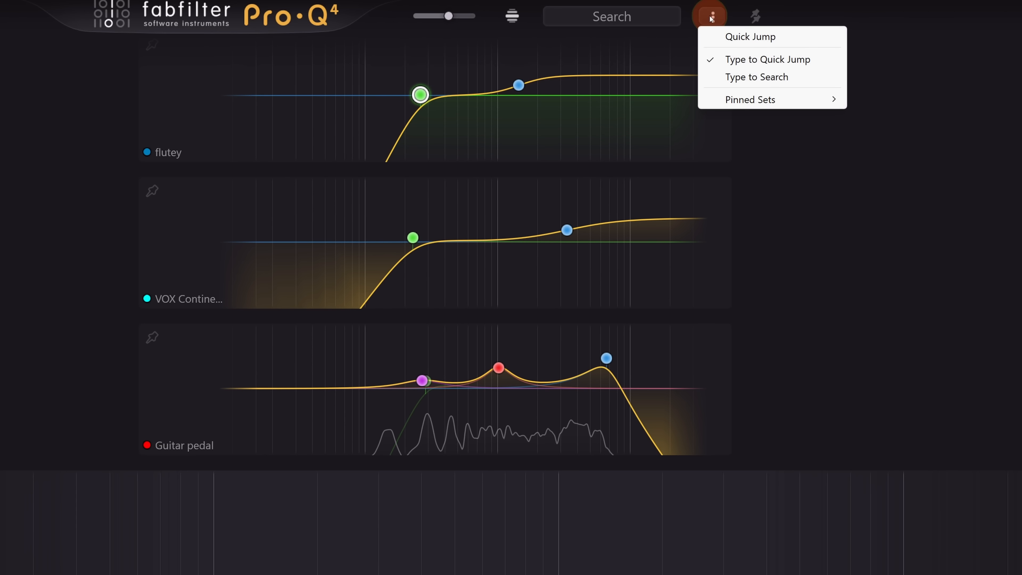
click(757, 77)
text(bass)
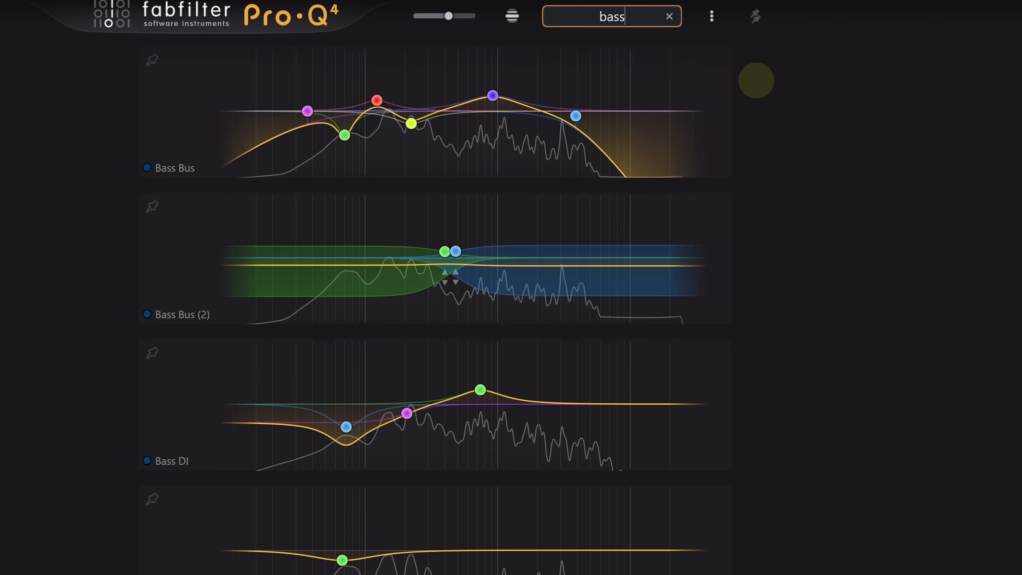
scroll(267, 153, up, 3)
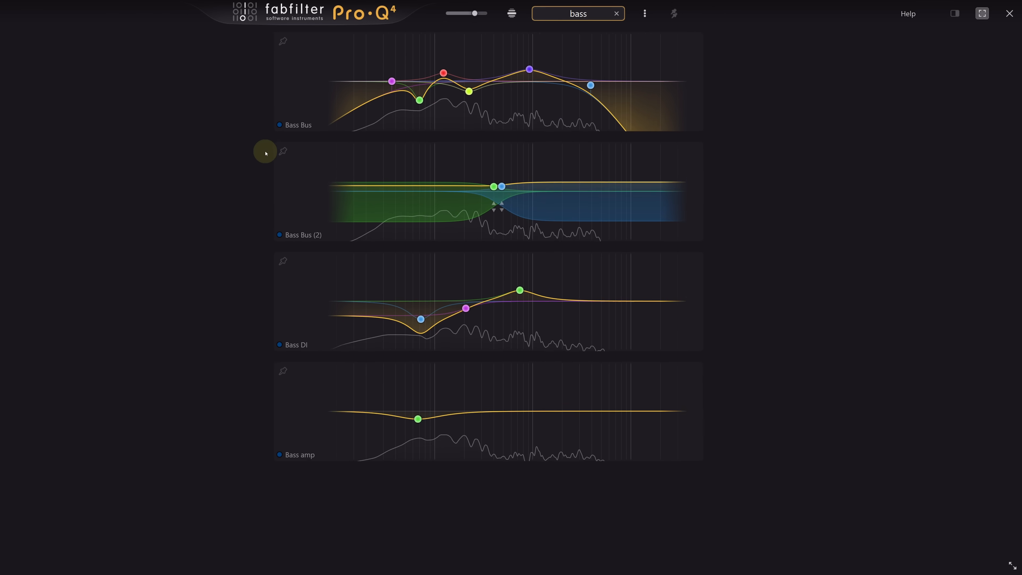
Step: Enlarge the Bass Bus (2) instance and rename it as Bass comp
mouse_move(260, 189)
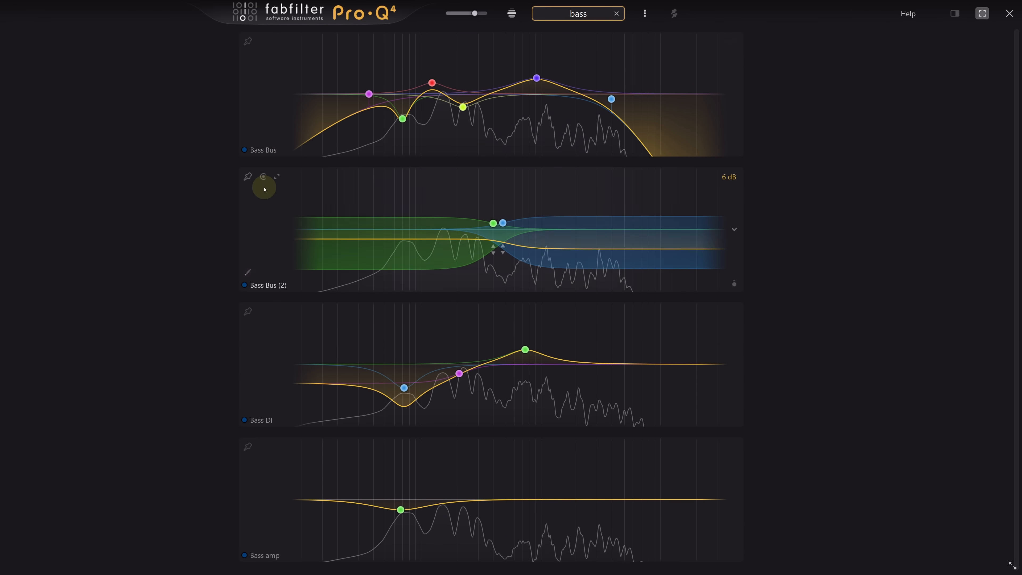
click(259, 216)
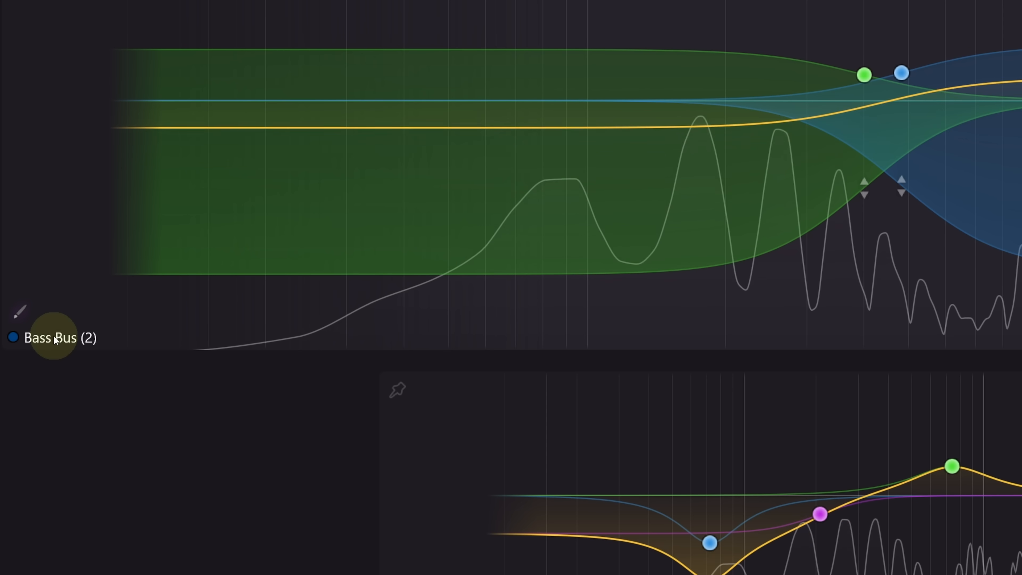
double_click(47, 346)
key(End)
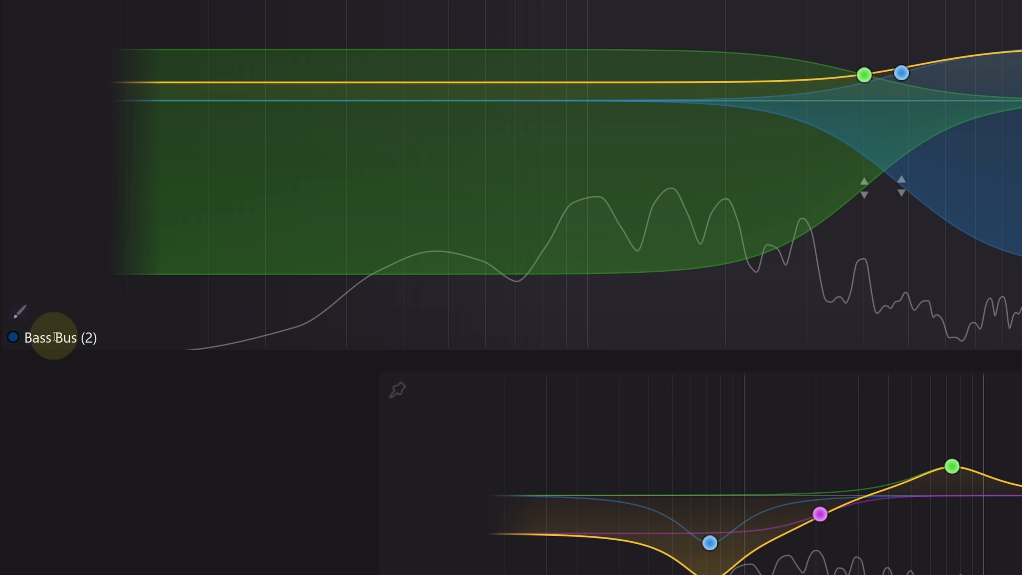
key(shift+Left)
key(shift+Left)
key(shift+Left)
key(shift+Left)
key(shift+Left)
key(shift+Left)
key(shift+Left)
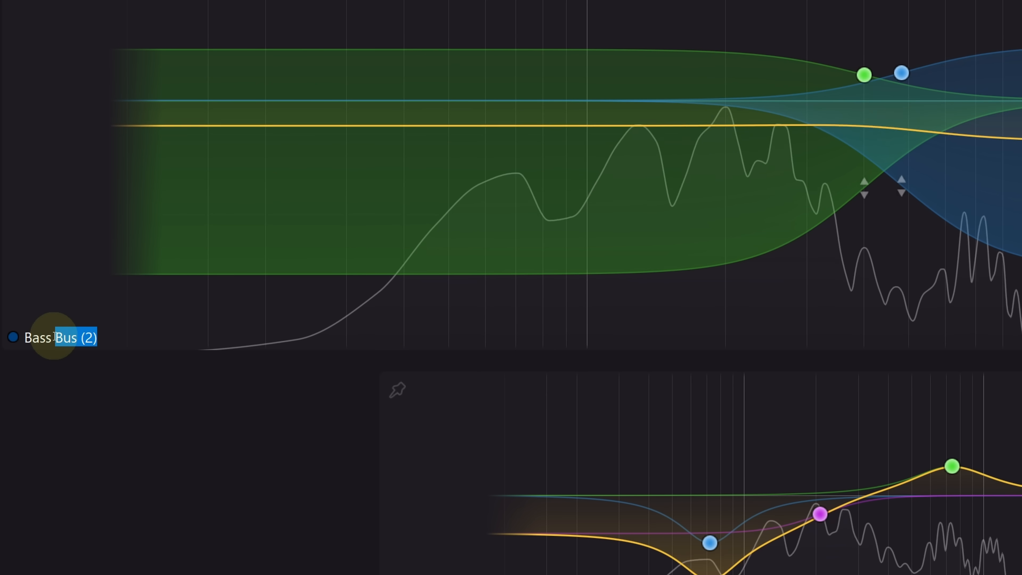
text(comp)
key(Return)
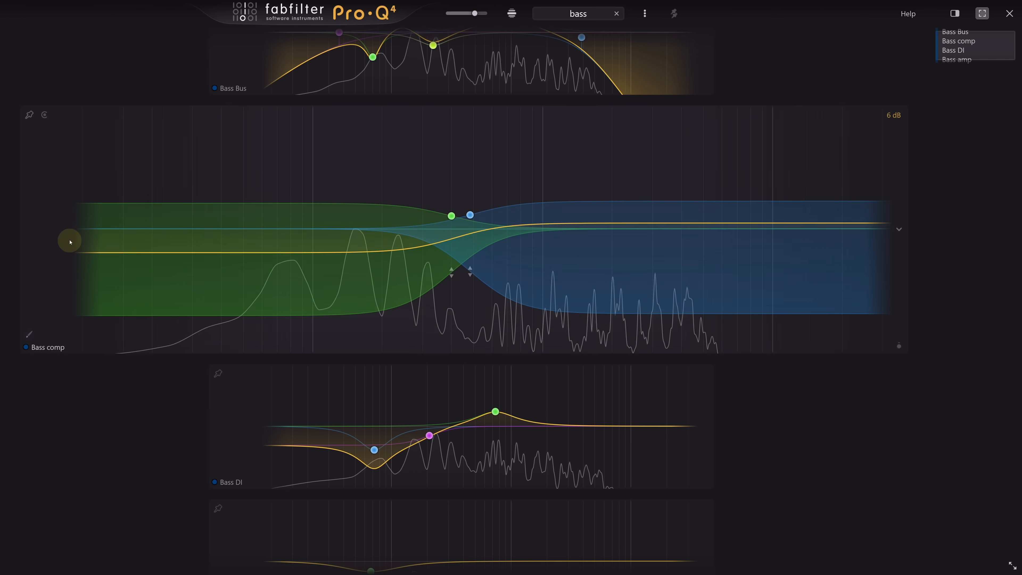
Step: Enlarge the Bass Bus instance and clear the "bass" filter from the instance list
click(233, 68)
mouse_move(212, 155)
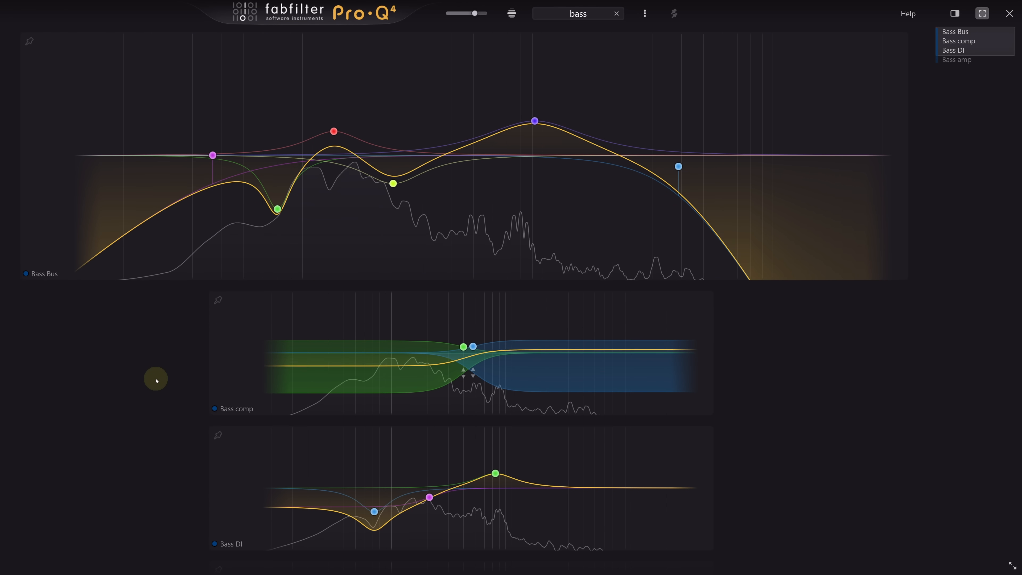
click(616, 15)
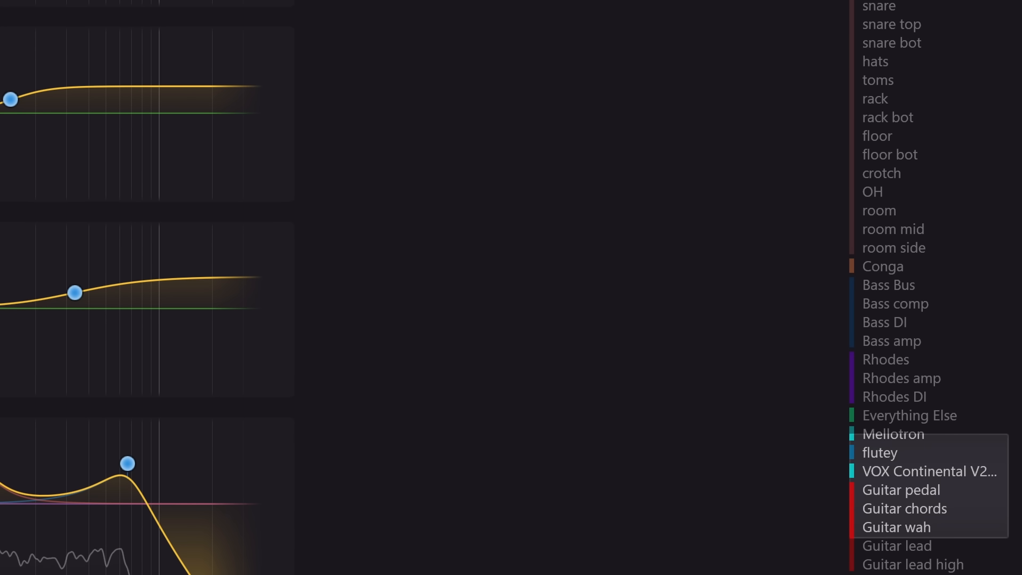
Step: Pin all instances with colors similar to Guitar chords and show only the pinned instances
scroll(129, 287, down, 3)
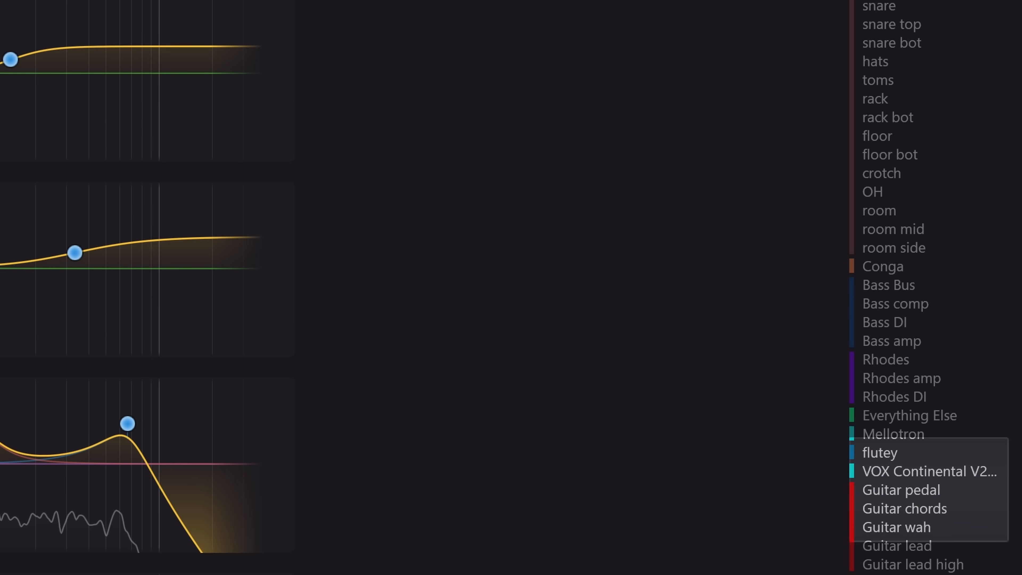
scroll(129, 287, down, 3)
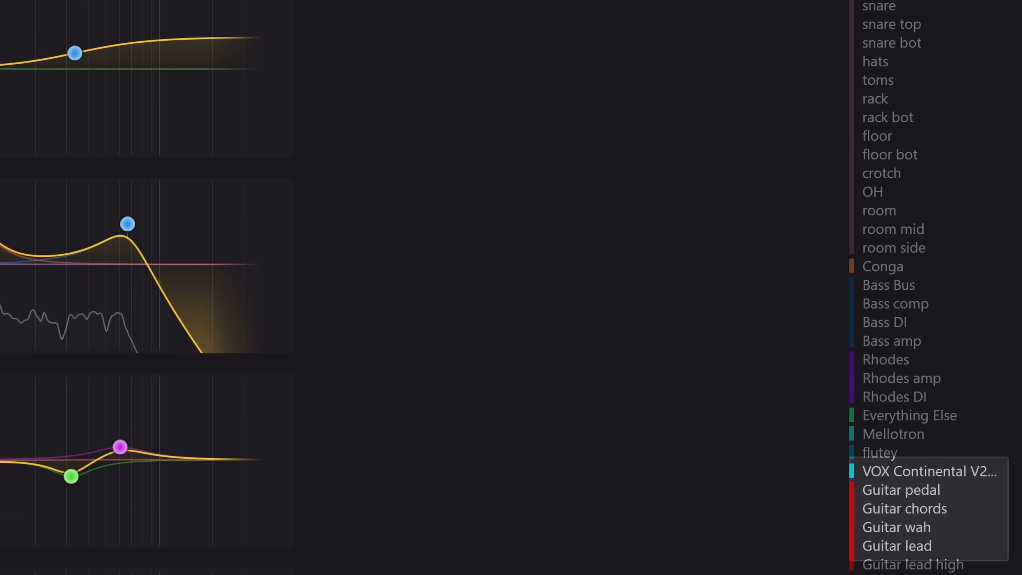
scroll(129, 287, down, 6)
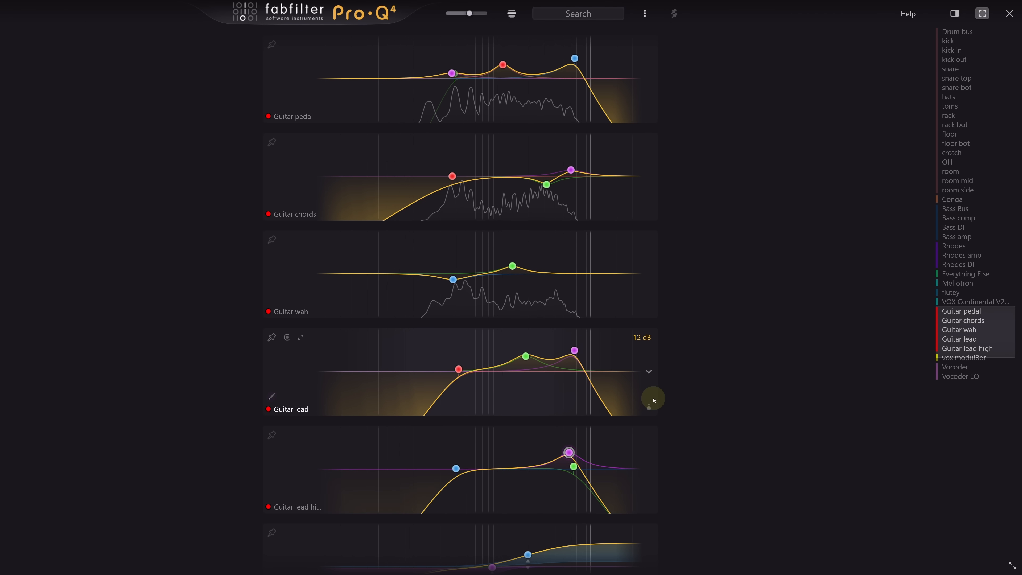
drag(654, 400, 573, 350)
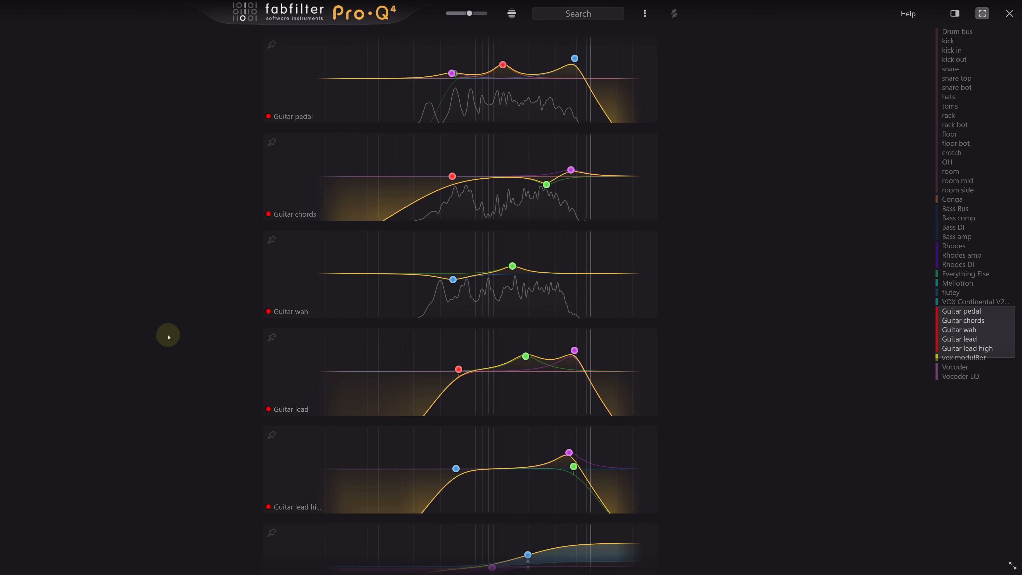
scroll(168, 337, up, 5)
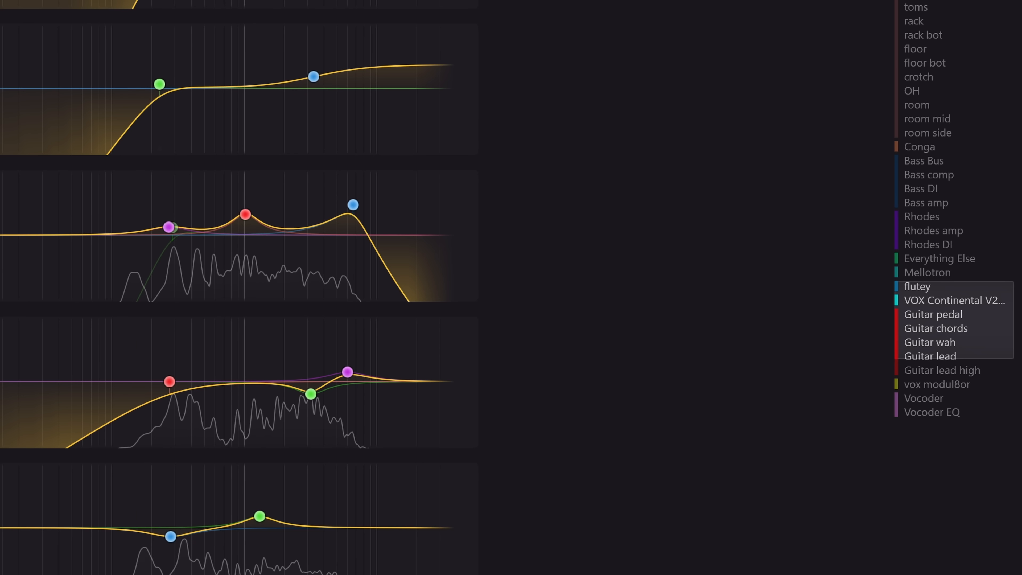
right_click(462, 382)
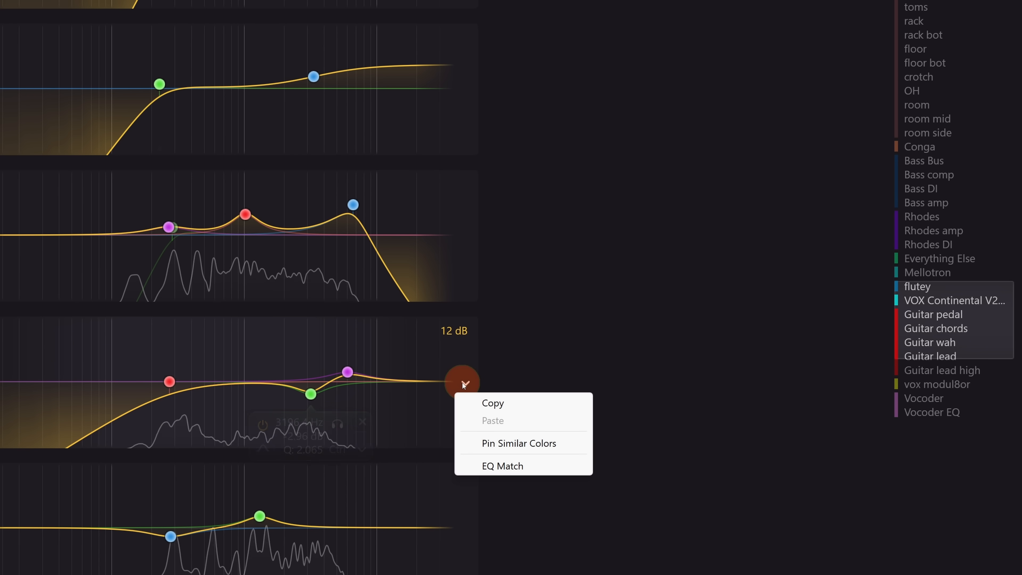
click(513, 445)
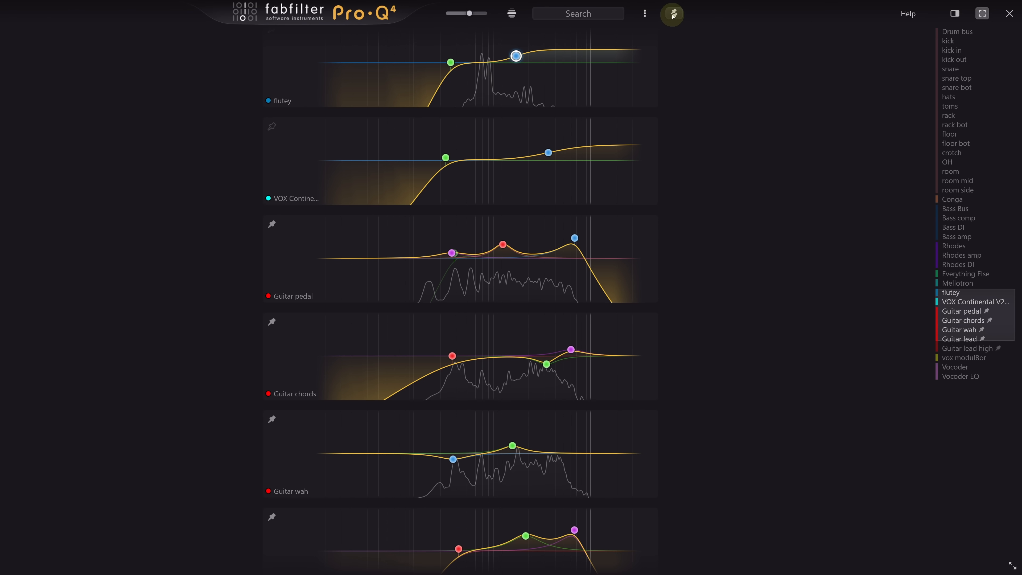
click(672, 15)
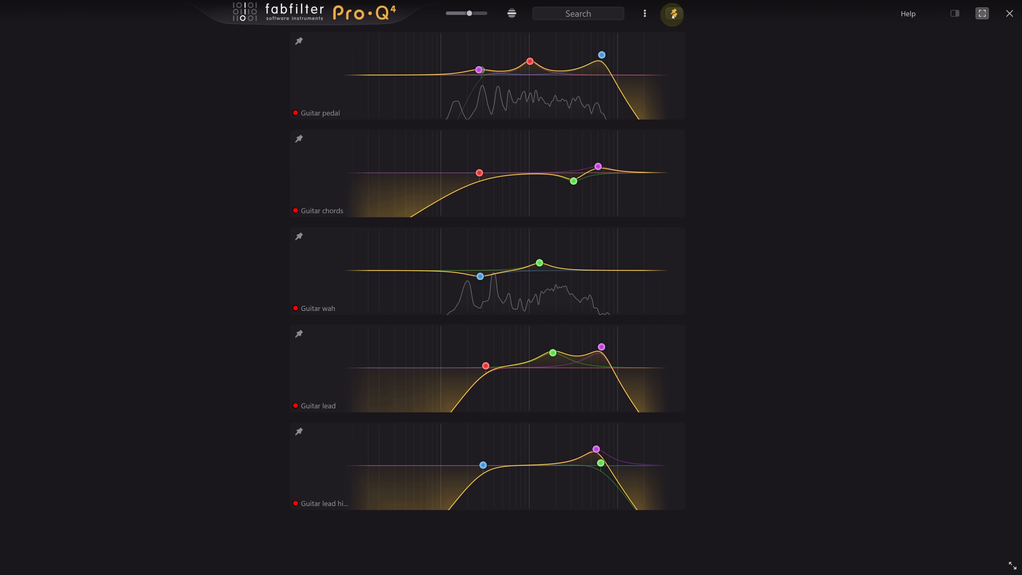
Step: Load the pinned set named buses
click(645, 13)
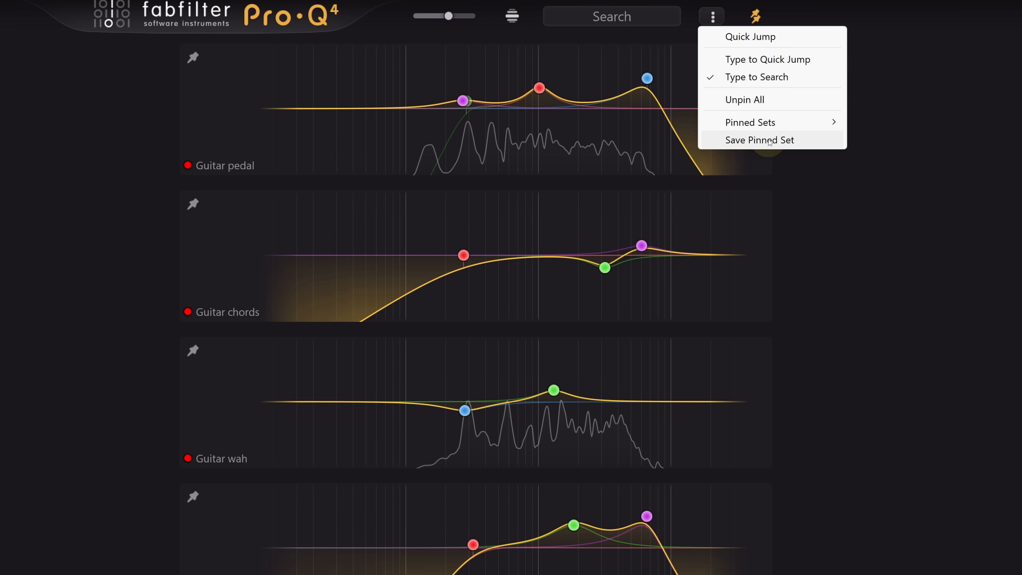
mouse_move(786, 126)
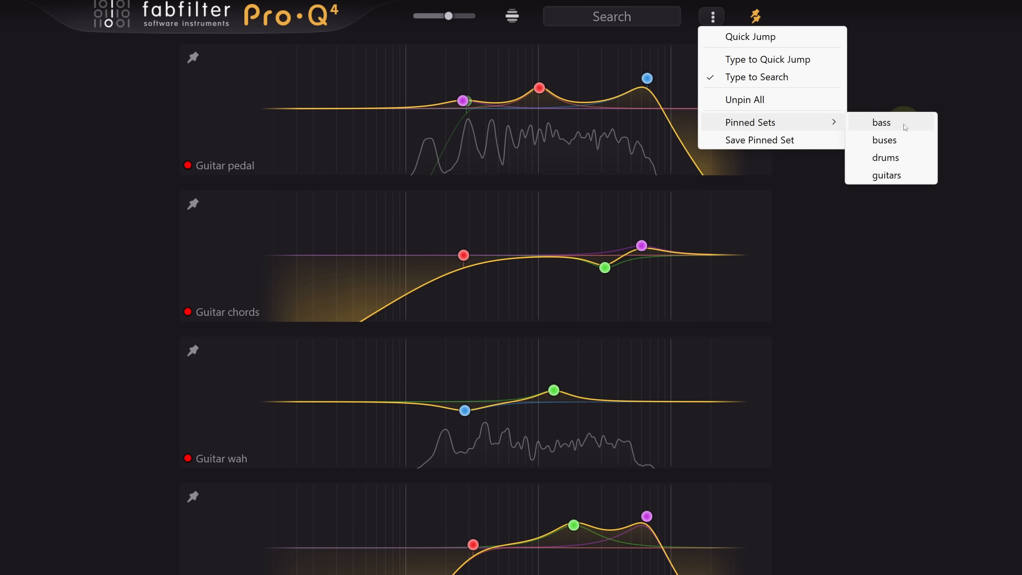
click(896, 140)
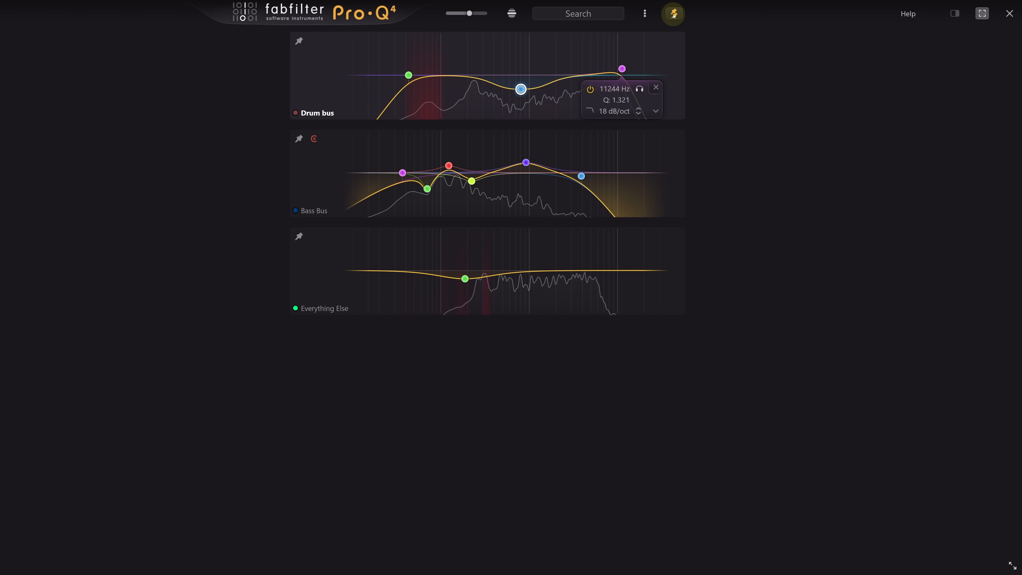
Step: Show all instances again and examine the red collision regions from the Drum bus to the Vocoder EQ at different display sizes
click(674, 14)
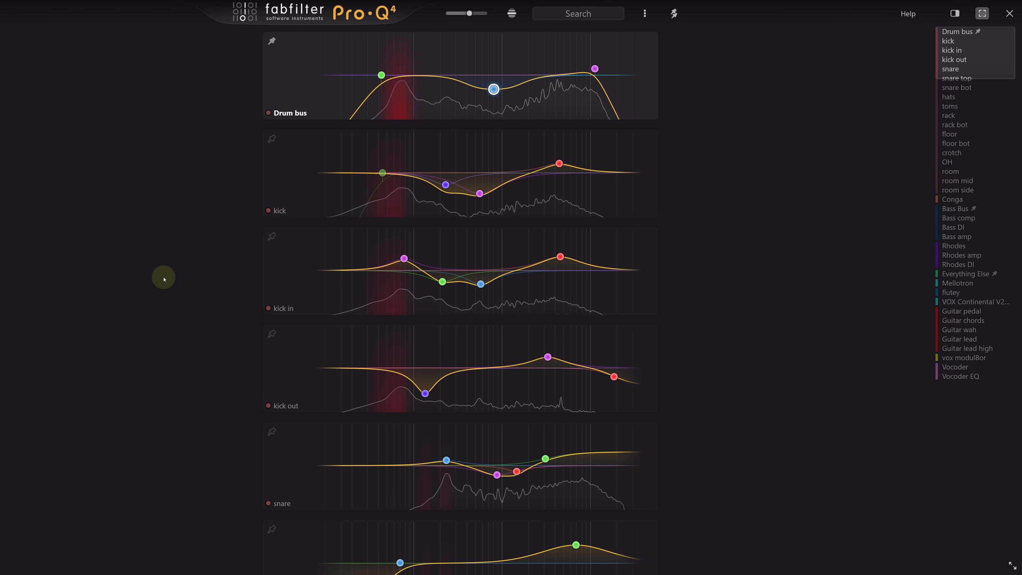
scroll(164, 279, down, 10)
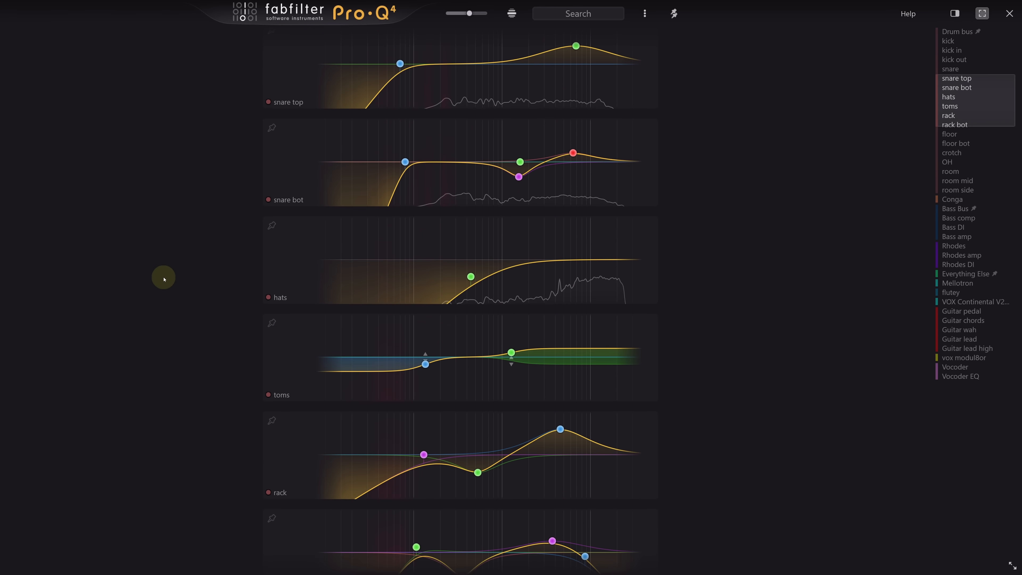
scroll(164, 279, down, 10)
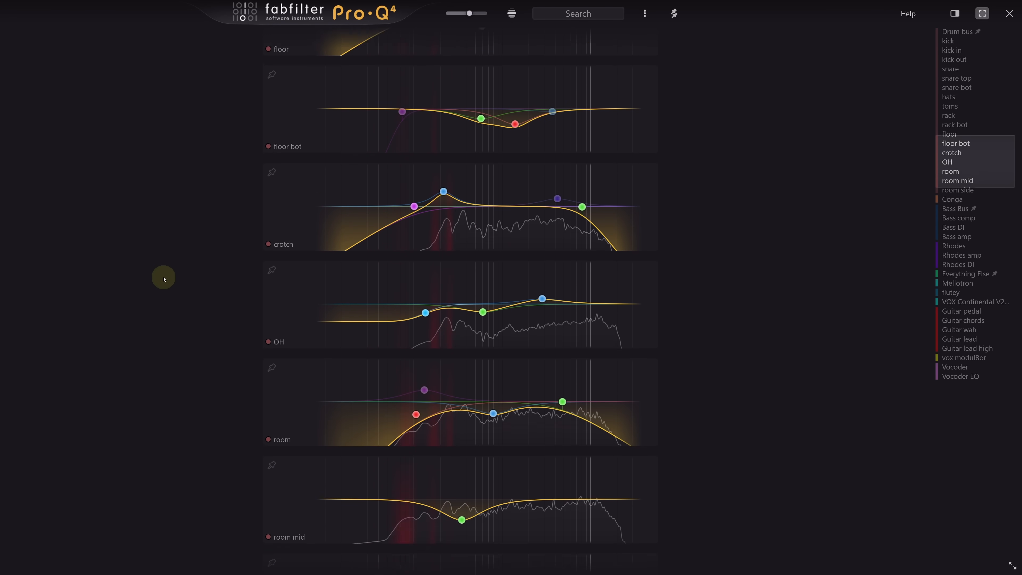
scroll(164, 279, down, 10)
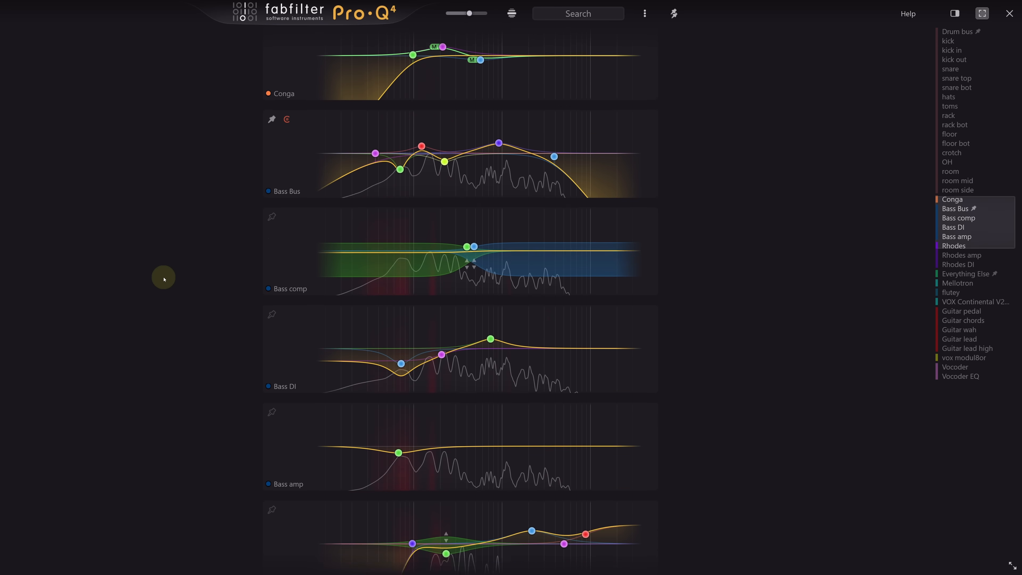
scroll(164, 279, down, 5)
ctrl+scroll(164, 278, down, 5)
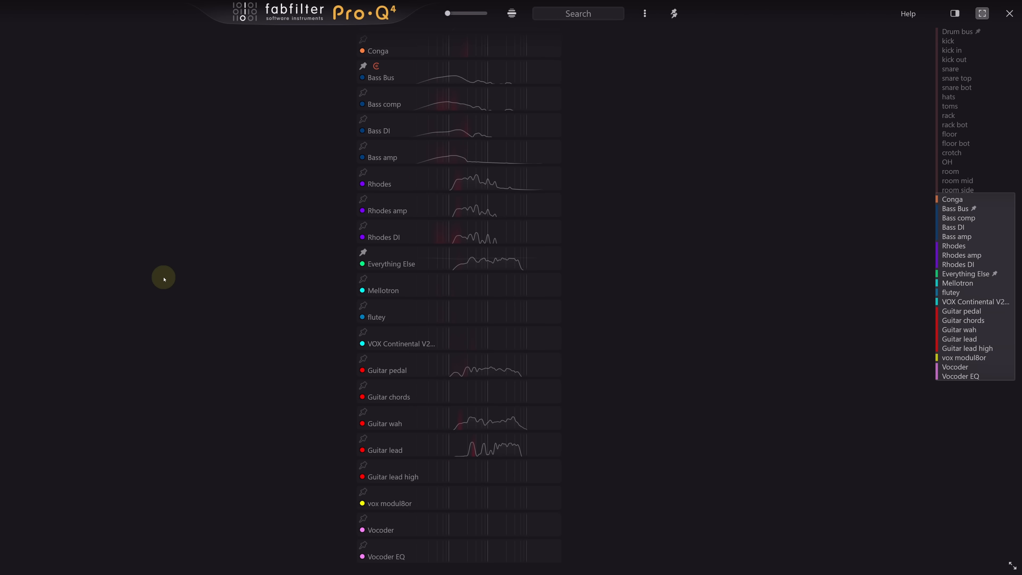
ctrl+scroll(232, 359, up, 5)
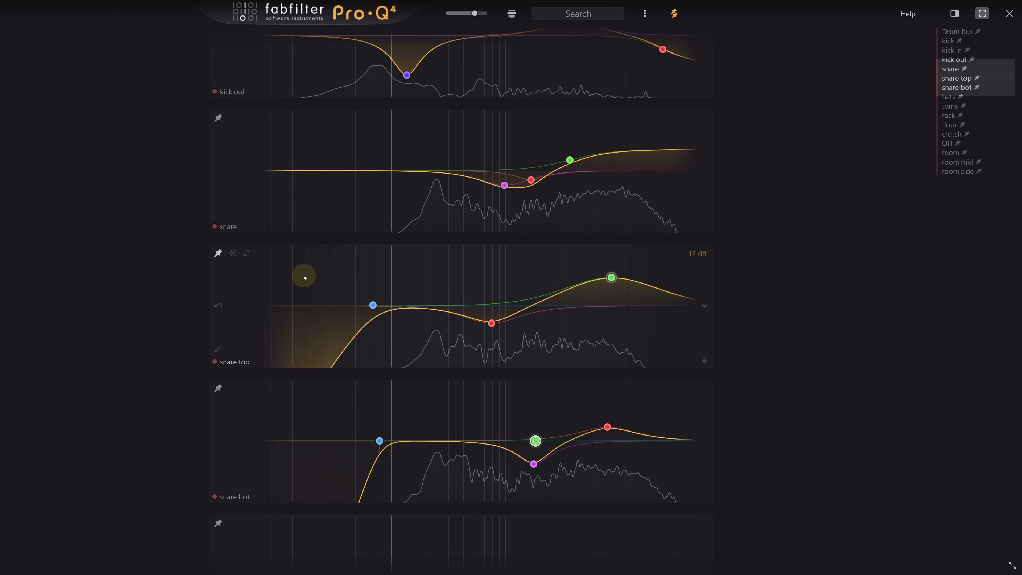
Step: Add a bell boost at about 234 Hz to the snare top instance
drag(439, 307, 439, 282)
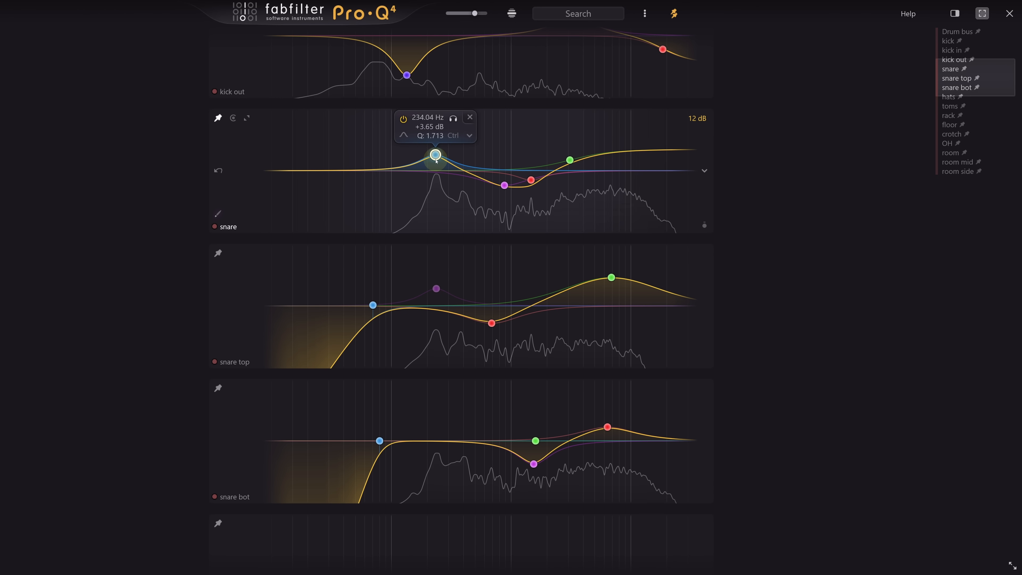
Step: Add a bell boost in the low mids of the room instance and fine-tune its frequency and gain
scroll(157, 340, down, 4)
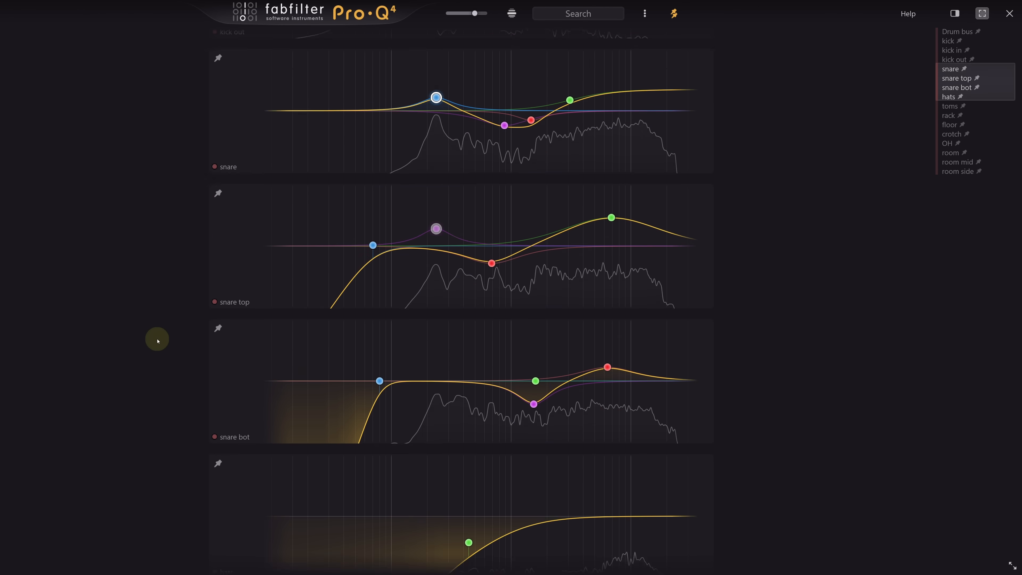
scroll(157, 340, down, 3)
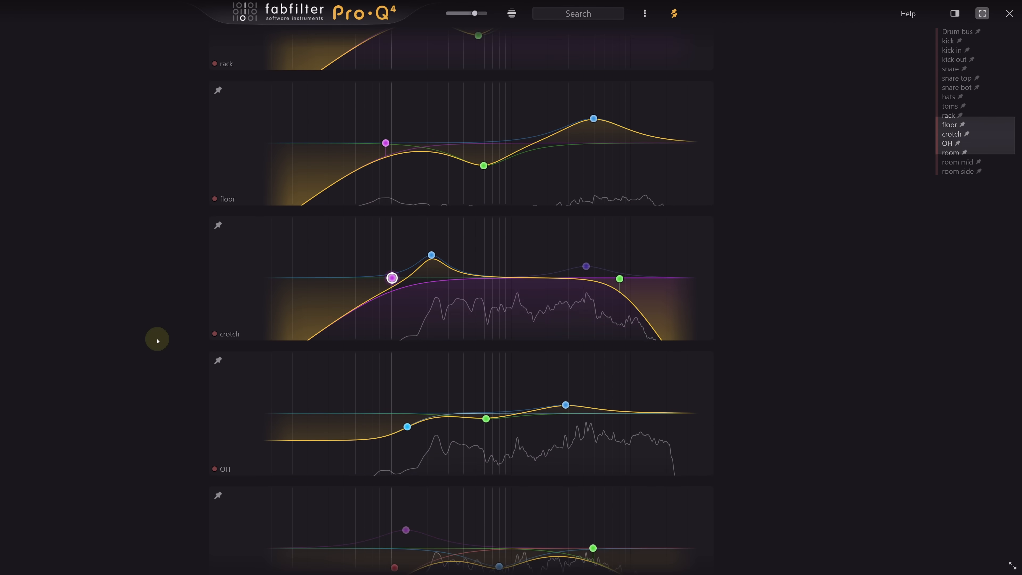
scroll(157, 340, down, 2)
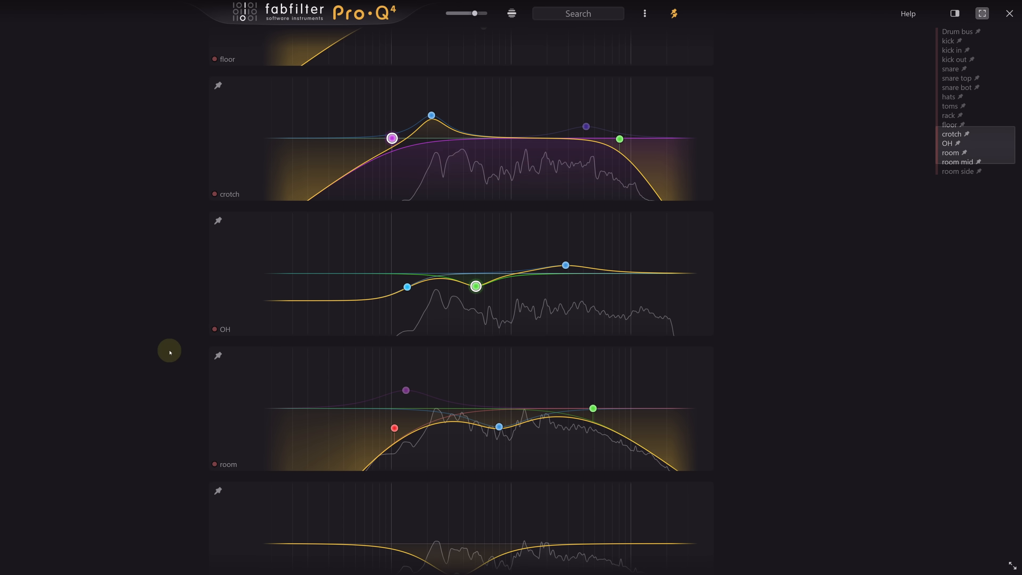
scroll(169, 353, down, 3)
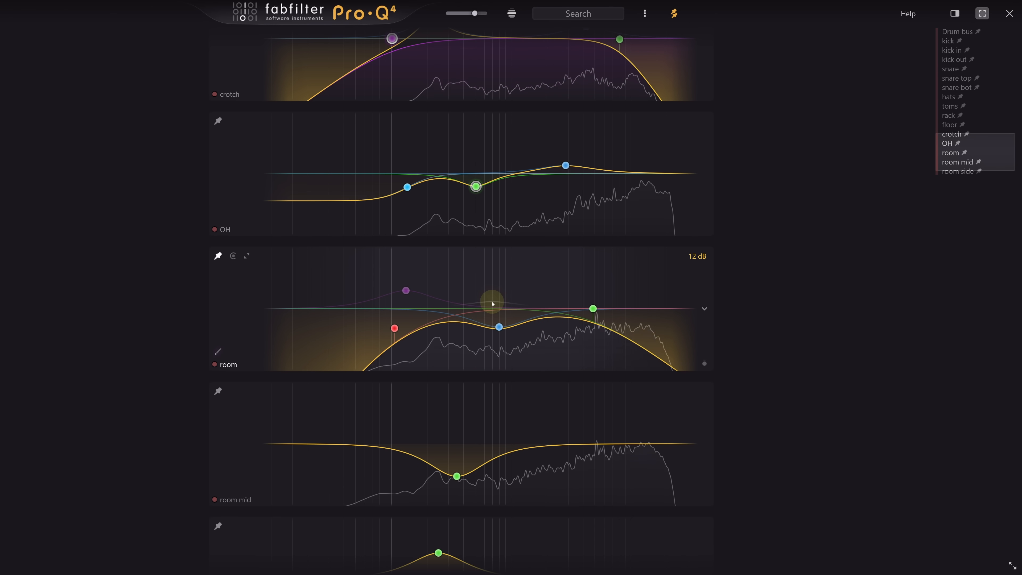
drag(448, 323, 441, 304)
scroll(441, 303, down, 3)
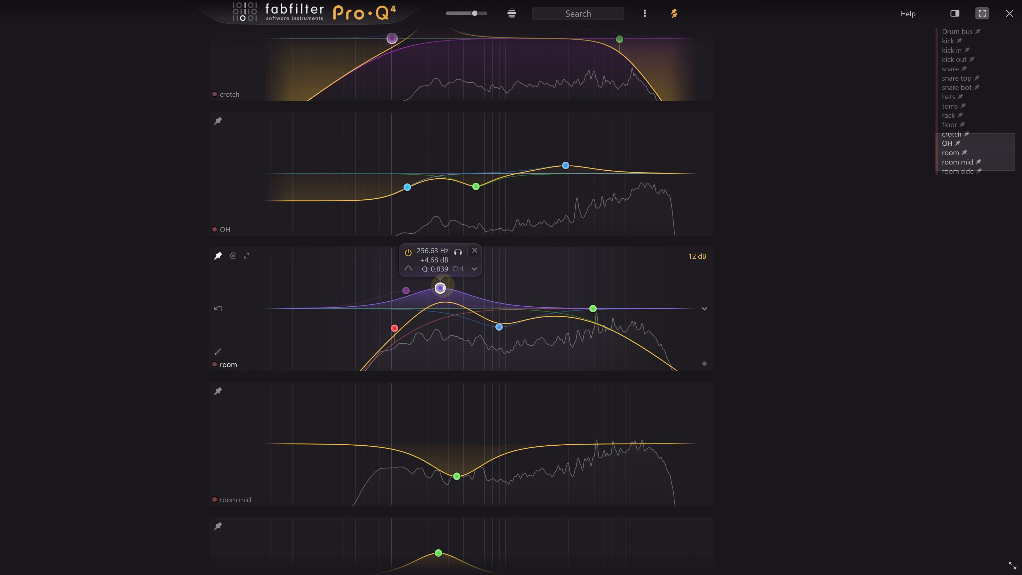
drag(442, 289, 433, 297)
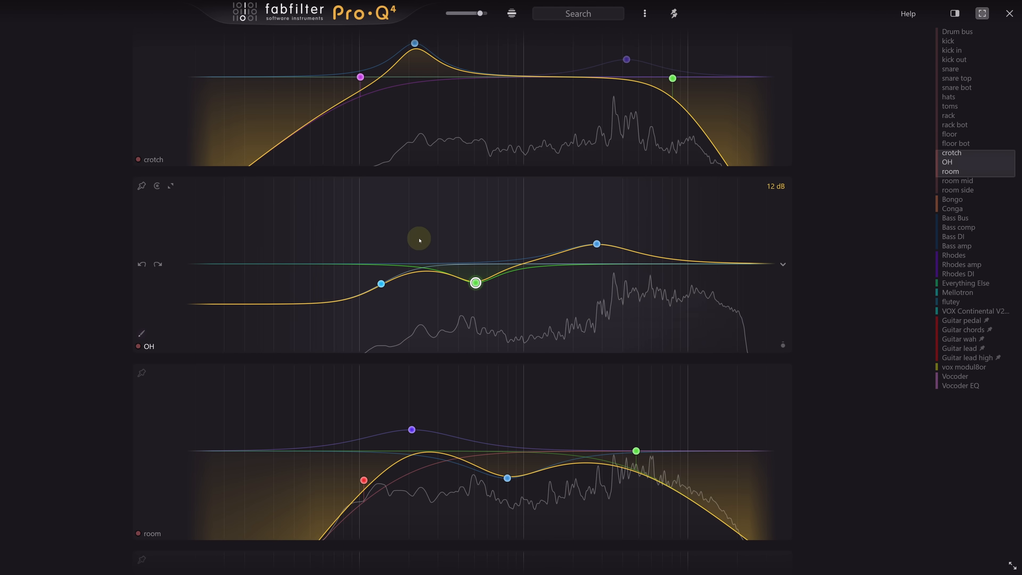
Step: Add a dynamic bell boost of about 5.8 dB at about 229 Hz to the OH instance, with a Q of about 1.44
mouse_move(420, 235)
mouse_down()
mouse_move(413, 200)
mouse_move(419, 226)
mouse_up()
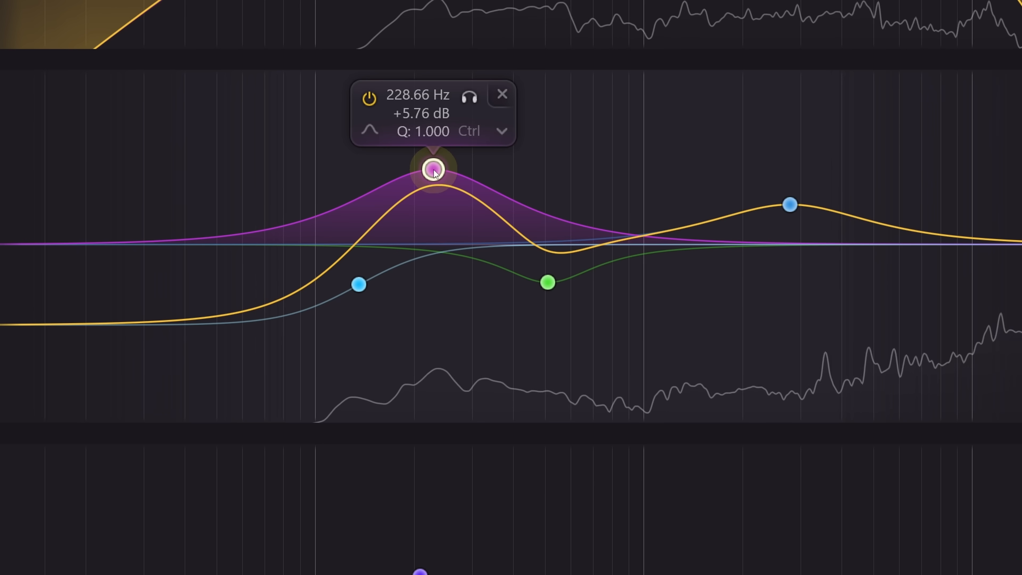
right_click(434, 170)
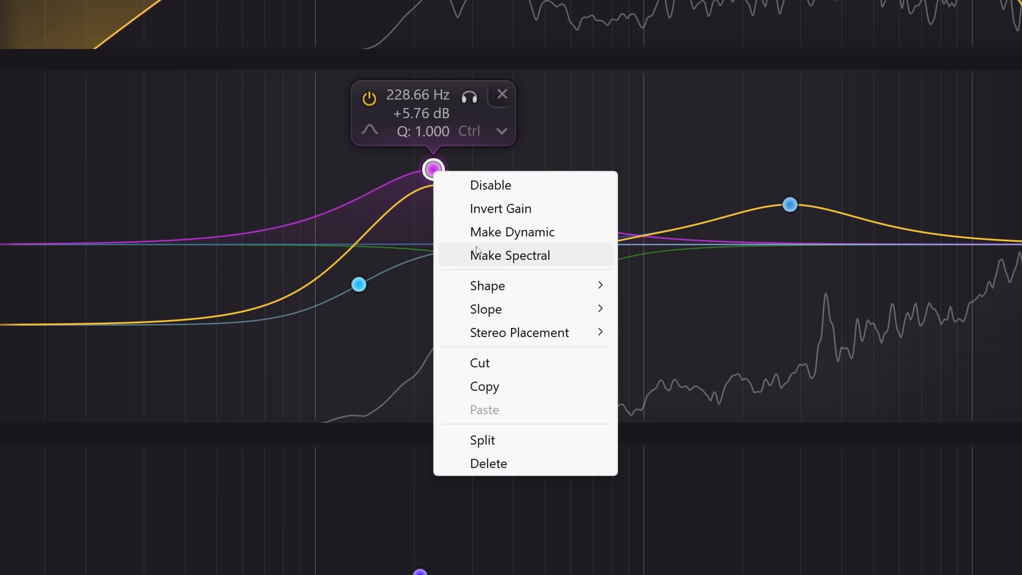
click(491, 231)
drag(433, 147, 432, 247)
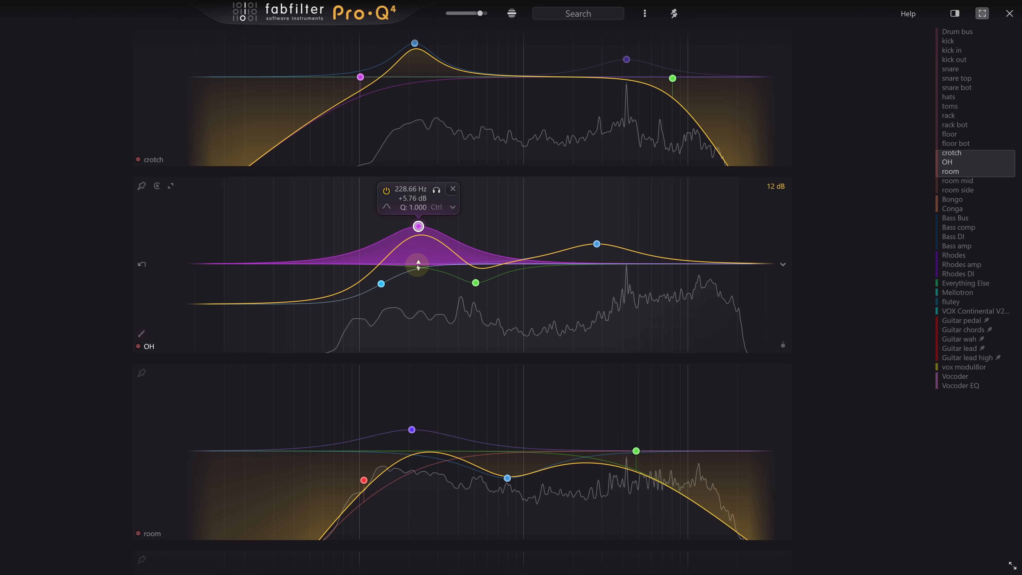
scroll(419, 227, up, 3)
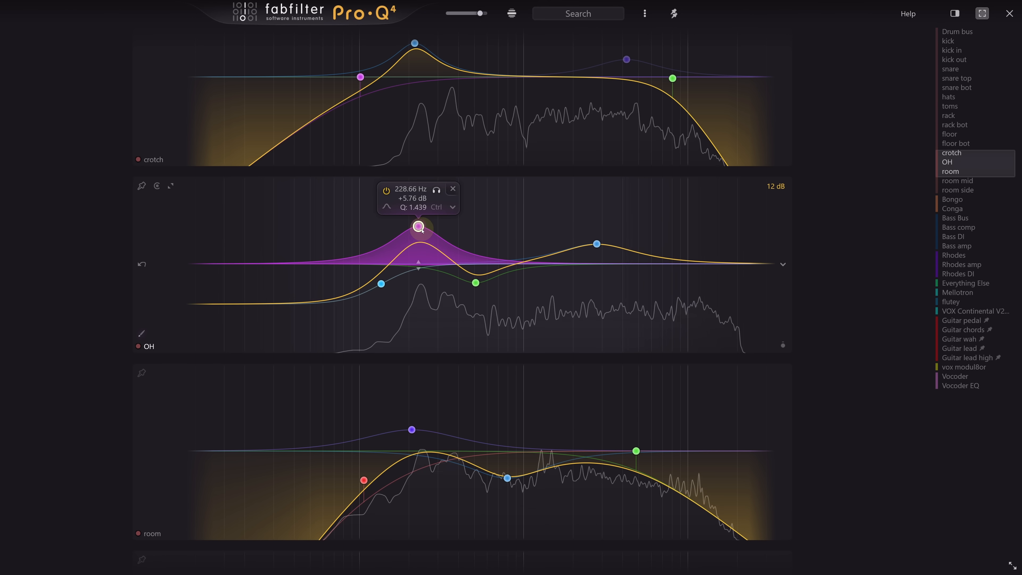
Step: Sketch an EQ curve on the Bongo instance with a low cut, a narrow low boost, a mid dip and a high boost
scroll(88, 329, down, 15)
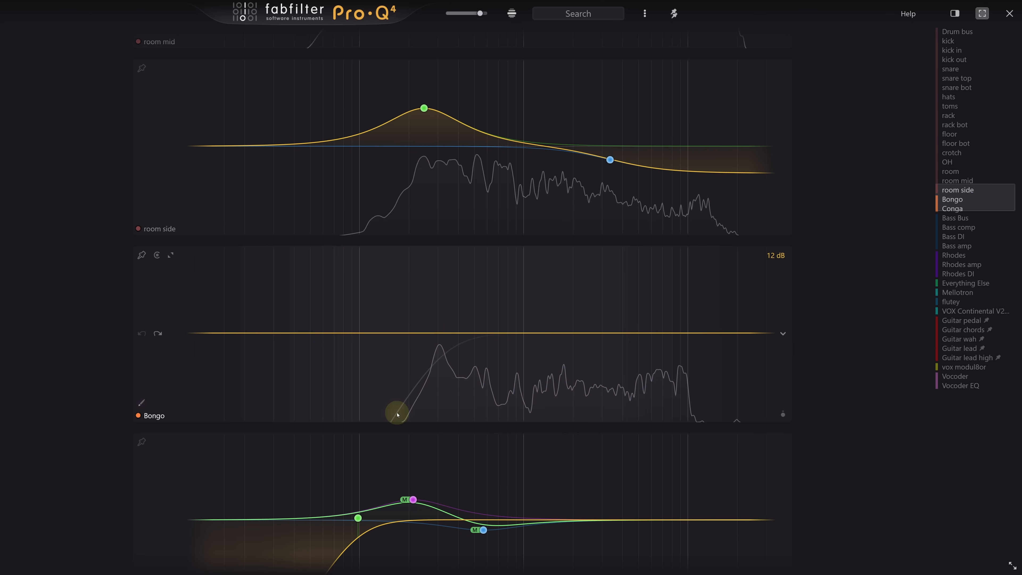
drag(395, 413, 434, 310)
drag(500, 346, 615, 315)
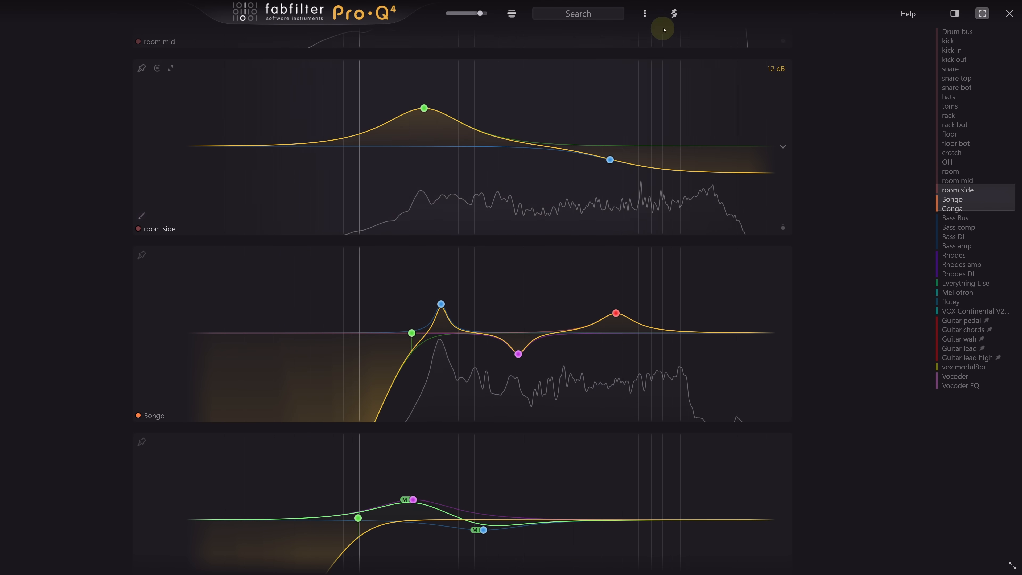
Step: Show only the pinned instances and fine-tune the Guitar wah boost and the Guitar lead curve between its two boosts
click(675, 14)
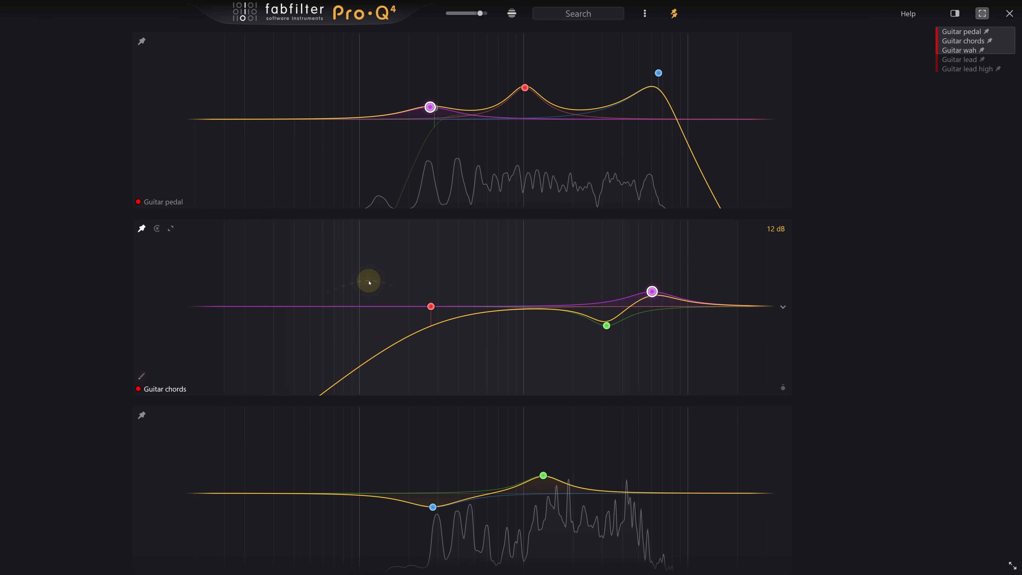
scroll(367, 283, down, 2)
mouse_move(543, 375)
mouse_down()
mouse_move(541, 359)
mouse_move(552, 358)
mouse_move(535, 377)
mouse_up()
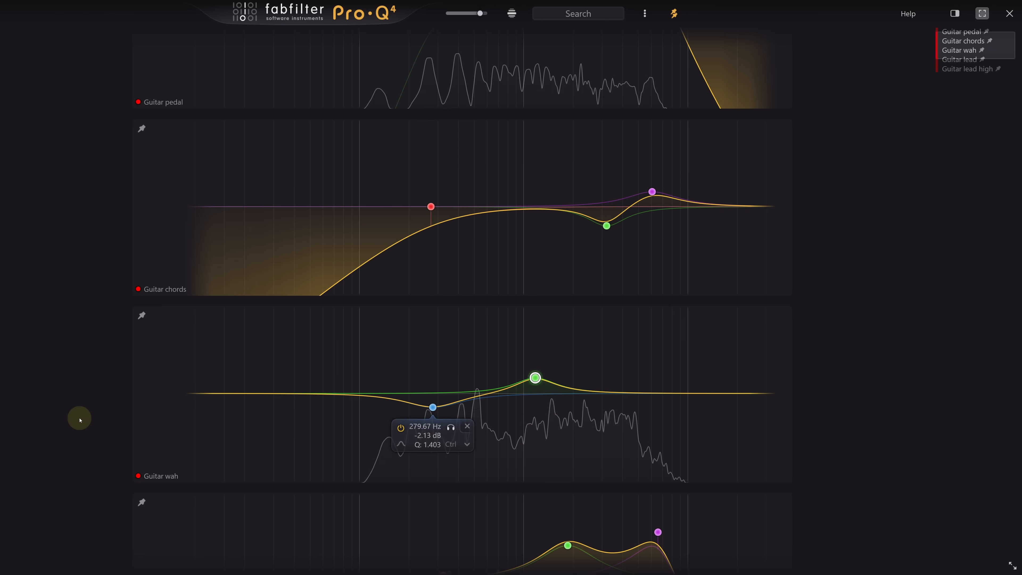
scroll(80, 420, down, 2)
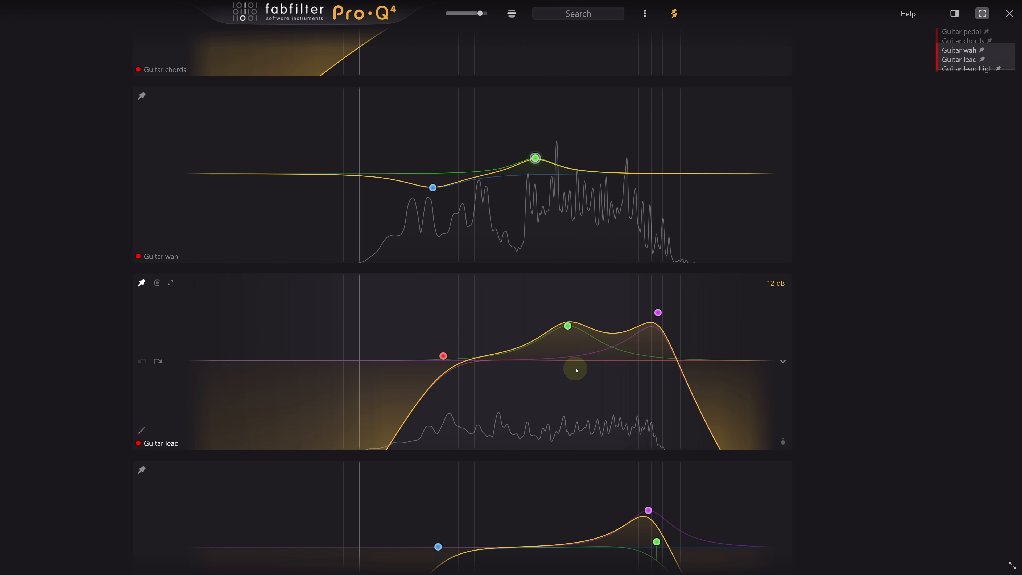
drag(607, 334, 610, 359)
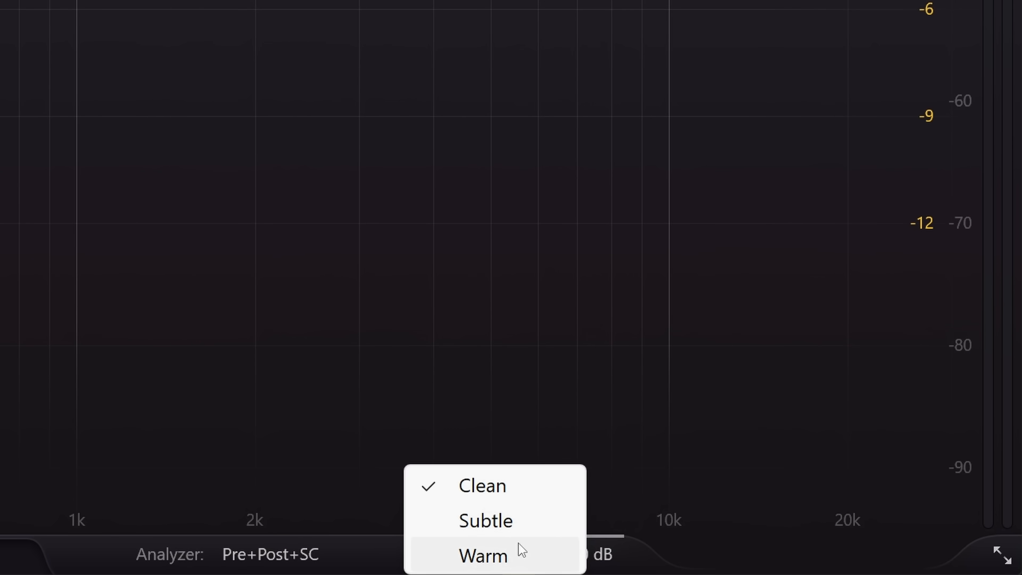
Step: Set the character mode to Subtle, and switch the VOX Continental V2 - stem instance to Warm
click(529, 525)
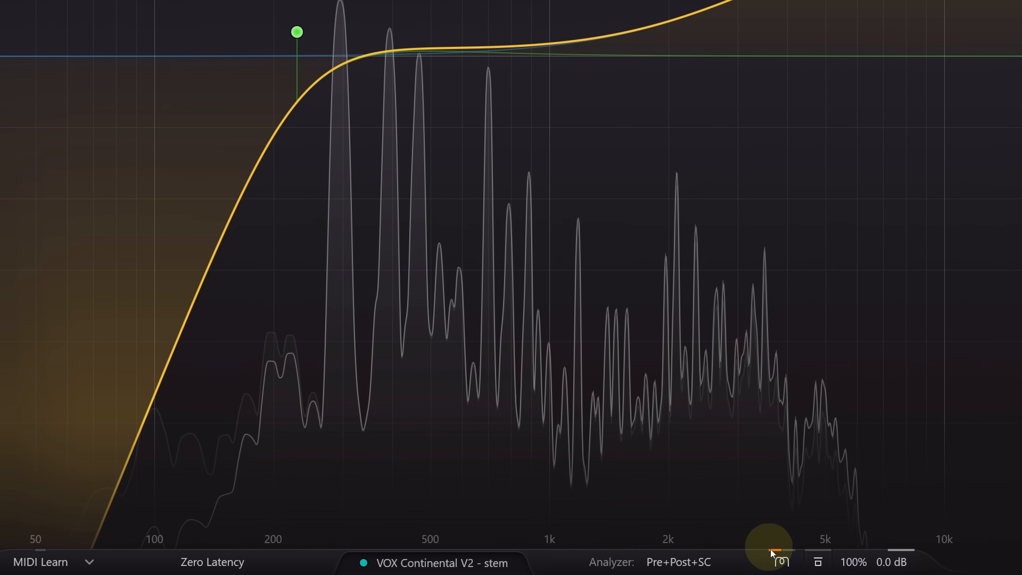
click(770, 559)
click(820, 564)
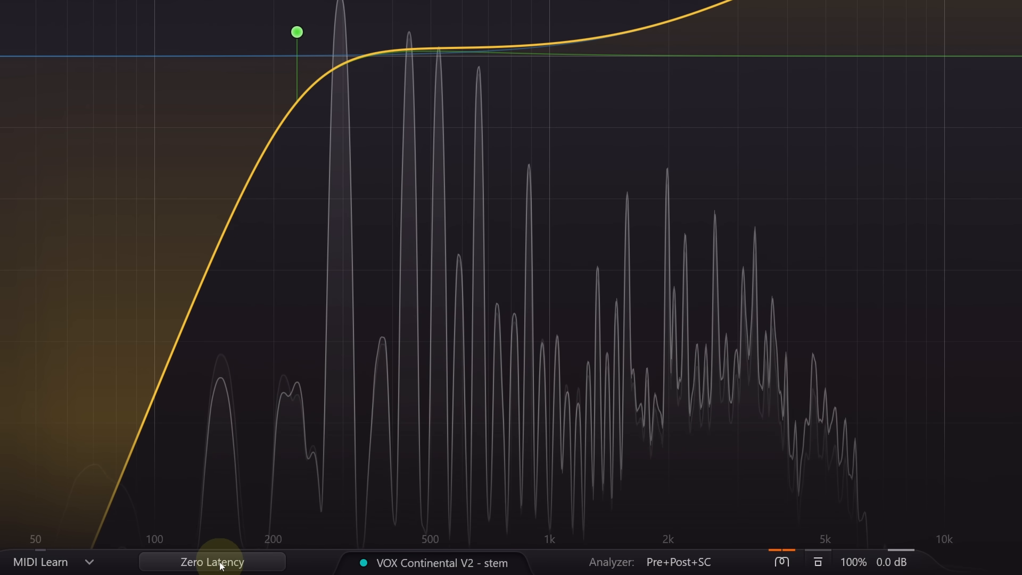
Step: Set the processing mode to Linear Phase and choose the Warm character mode
click(202, 562)
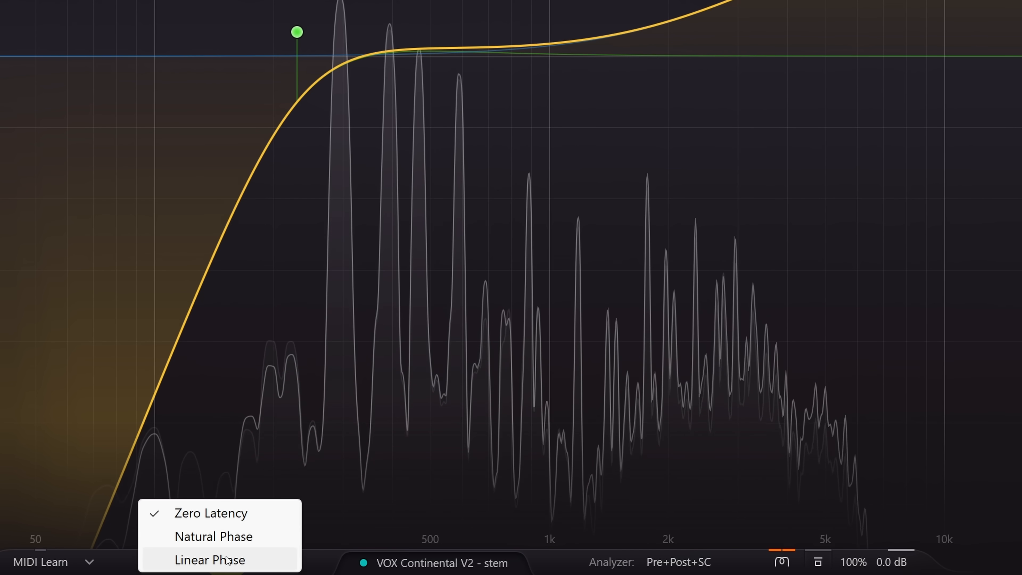
click(221, 558)
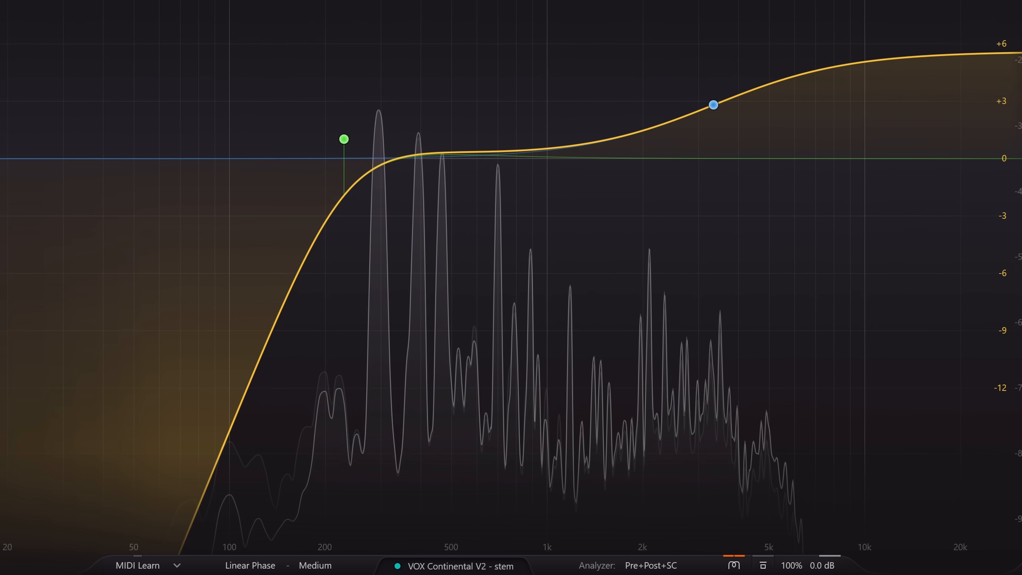
click(733, 565)
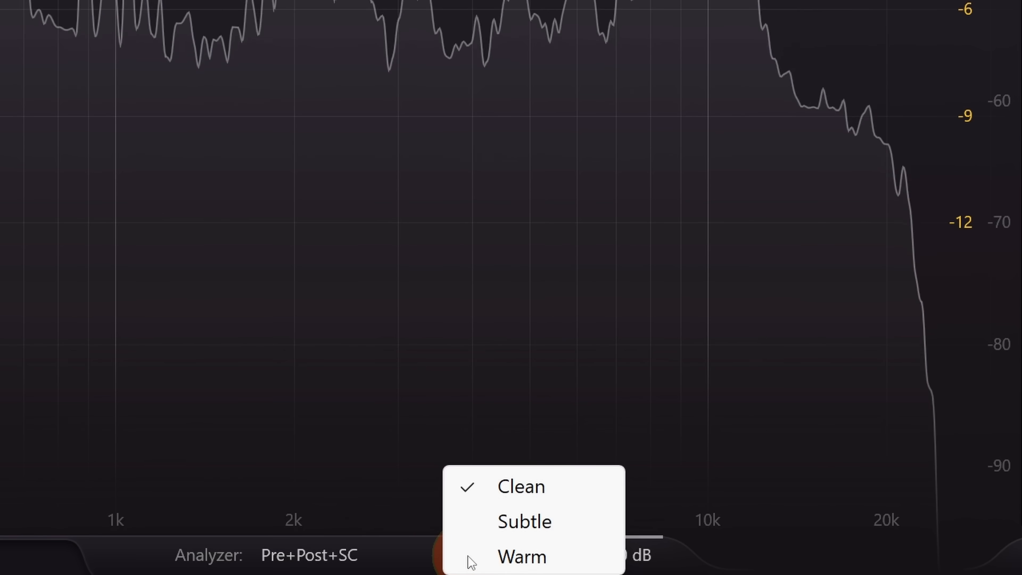
click(539, 552)
Step: Save the current settings as the default preset
click(643, 19)
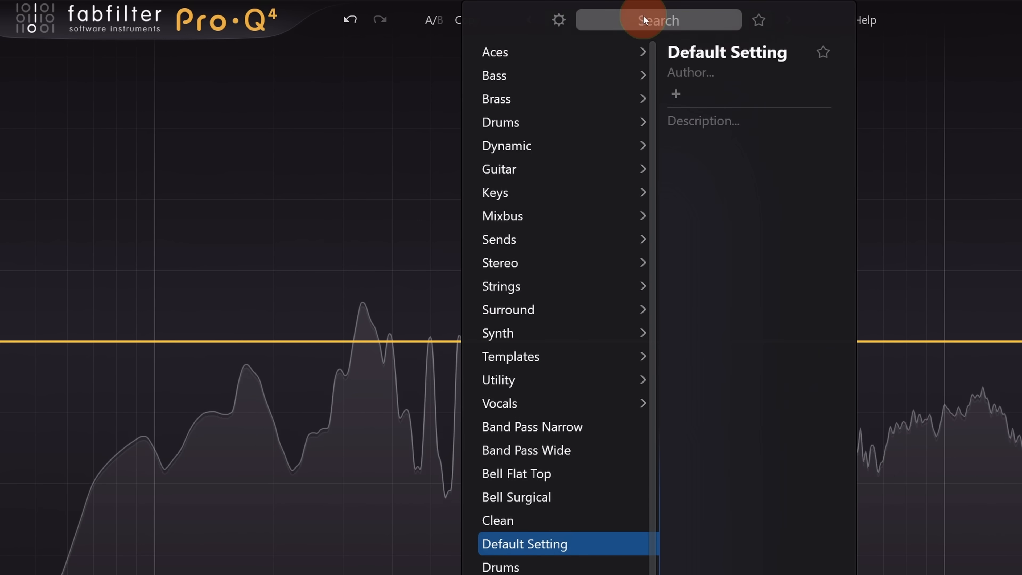
click(555, 34)
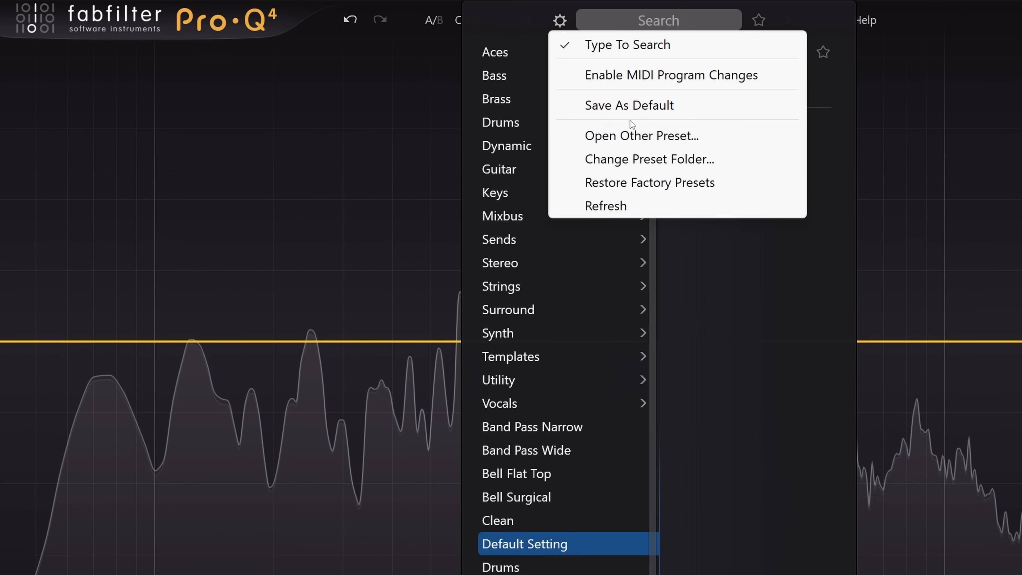
click(710, 114)
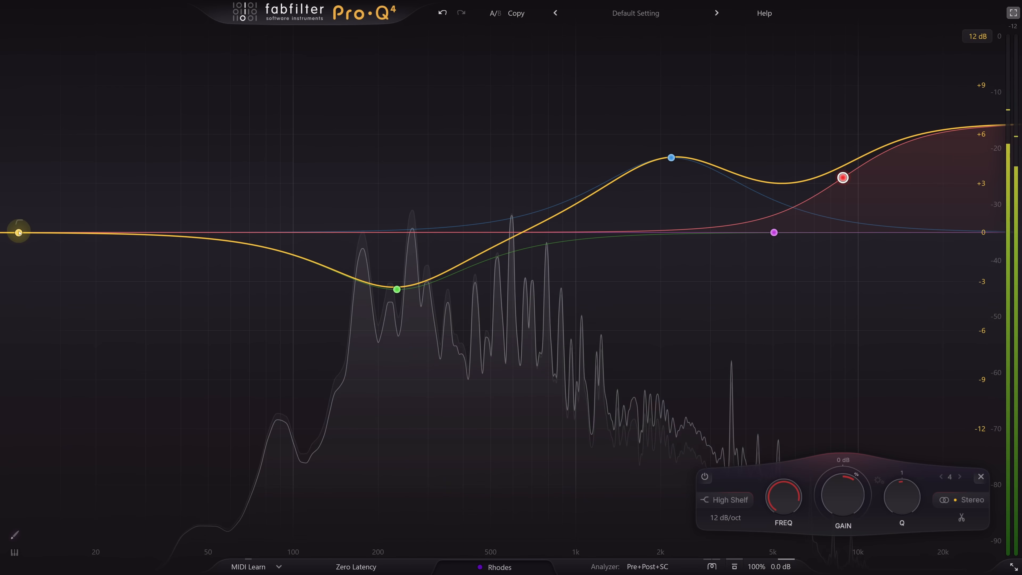
Step: Add a 24 dB/oct low cut at about 97 Hz to the Rhodes instance and make its 233 Hz bell dynamic
drag(18, 231, 289, 233)
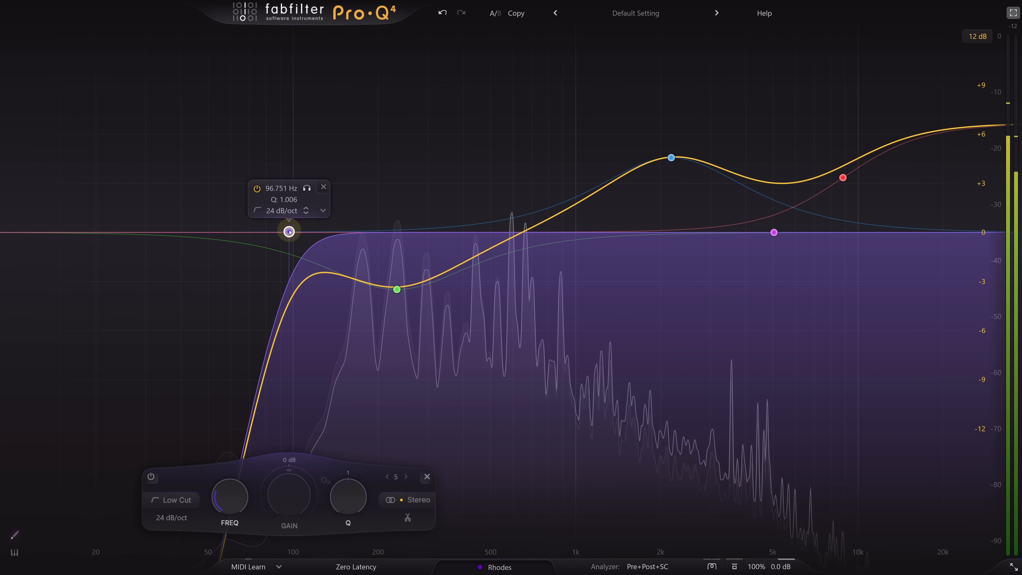
right_click(397, 289)
click(459, 318)
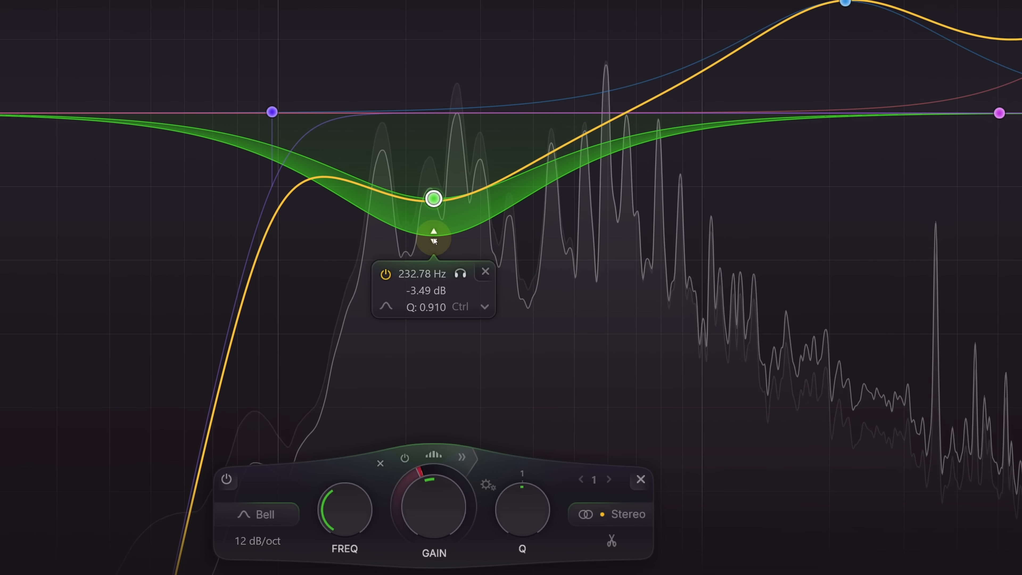
Step: Extend the 233 Hz bell's dynamic range upward into a boost and replace its automatic threshold with a manual mid-level one
drag(434, 237, 426, 60)
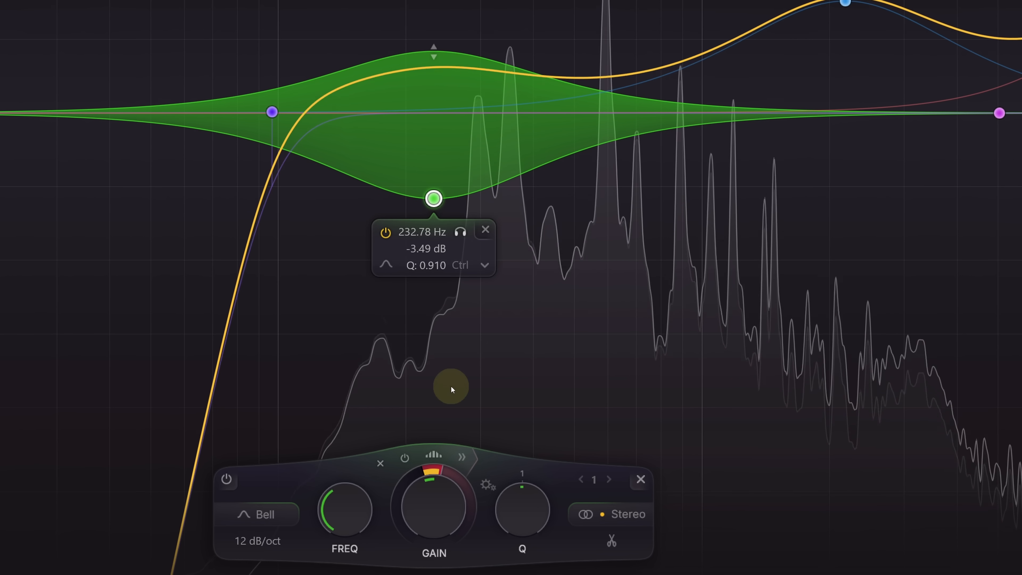
click(461, 456)
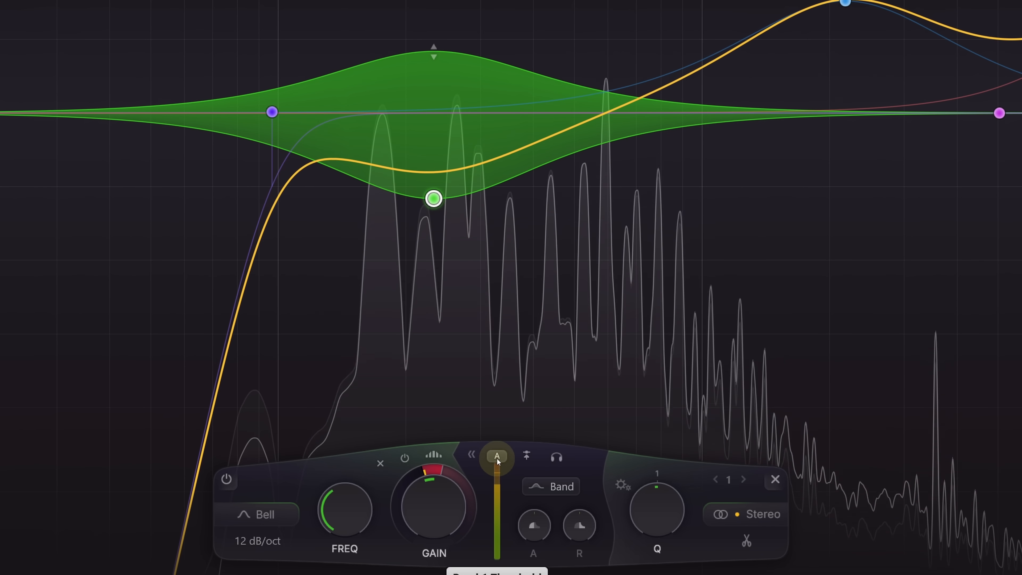
drag(497, 459, 495, 504)
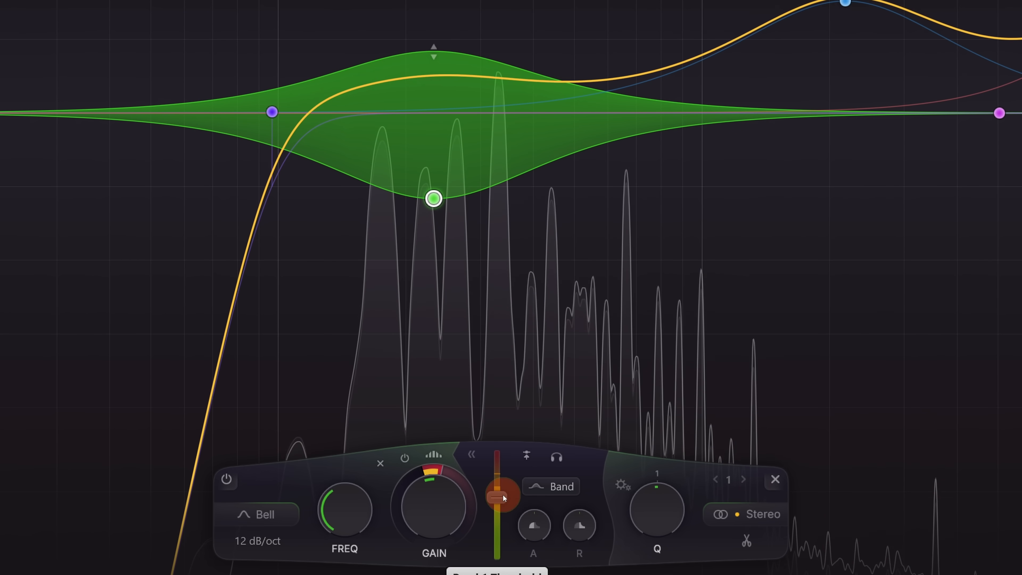
drag(502, 493, 501, 486)
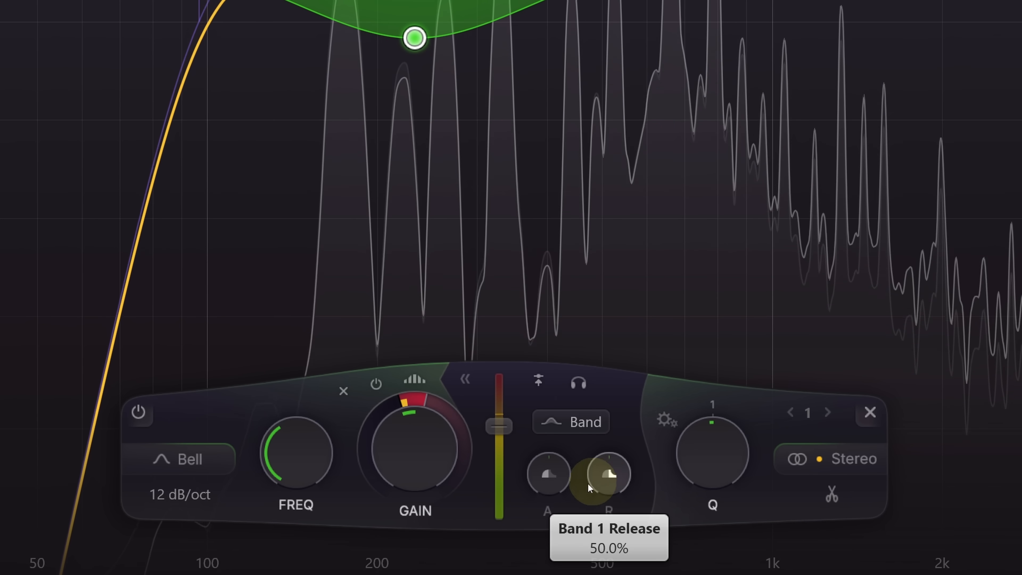
Step: Lower the dynamic attack of the 233 Hz bell and adjust its release
drag(550, 480, 541, 569)
drag(609, 496, 609, 489)
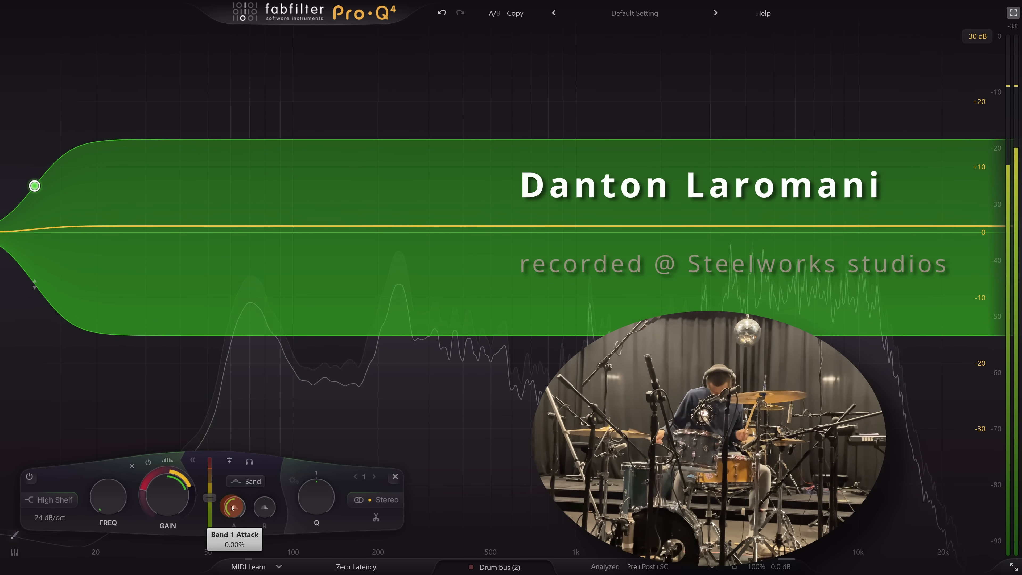
Step: Adjust the dynamic attack of the high shelf on Drum bus (2) and raise its release to 87.2%
drag(232, 508, 264, 512)
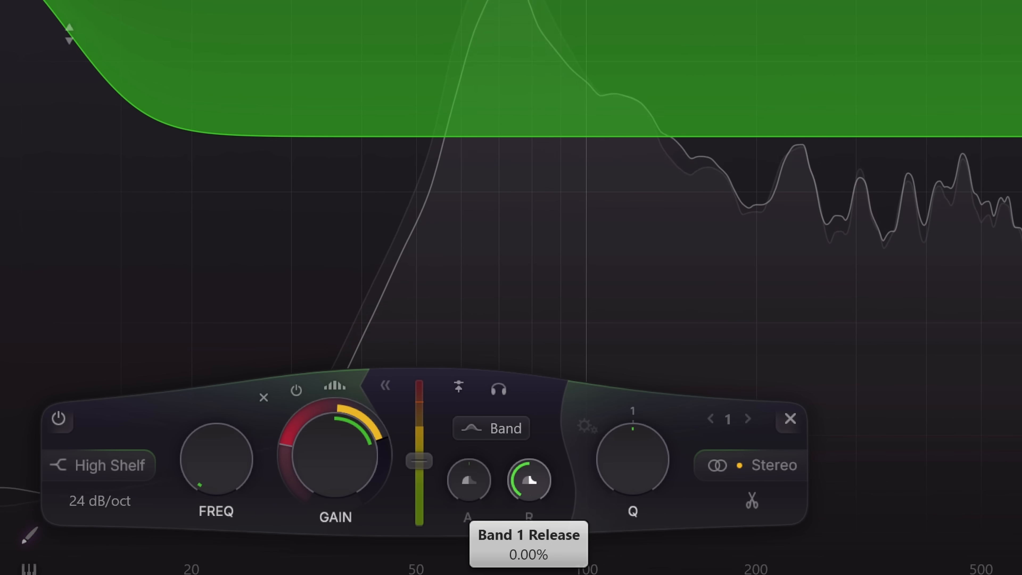
drag(587, 573, 586, 570)
drag(547, 410, 541, 392)
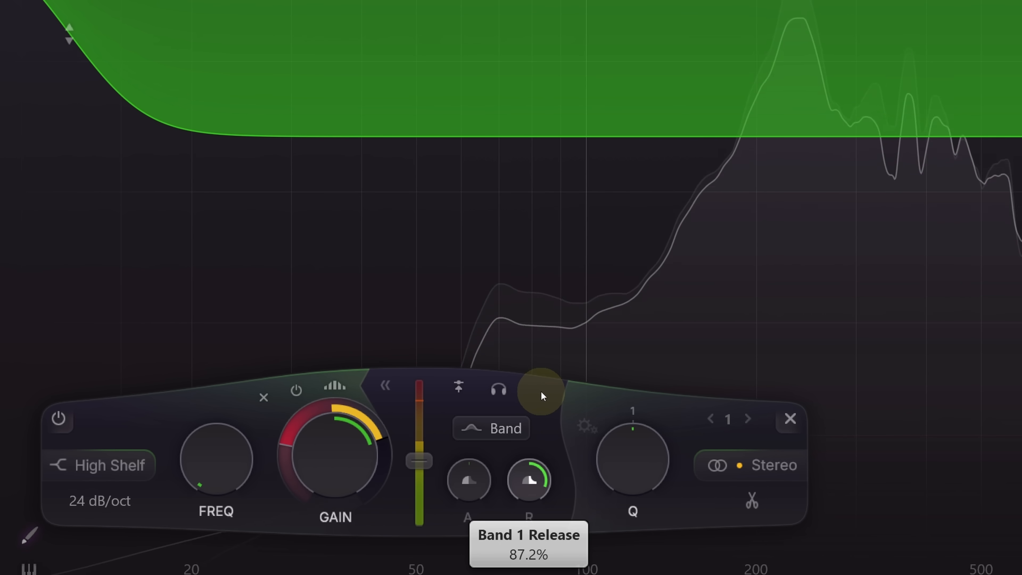
click(526, 482)
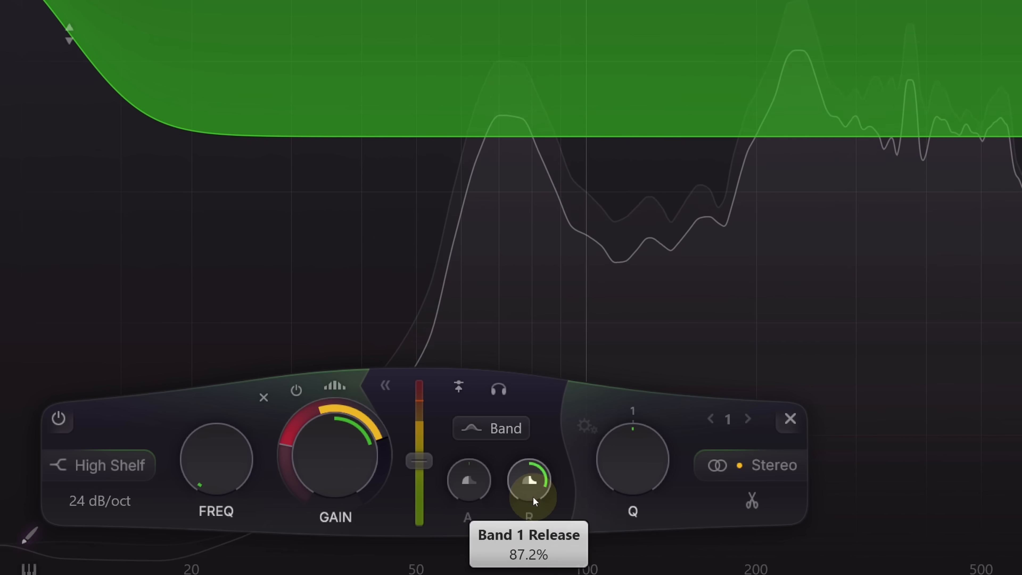
double_click(525, 482)
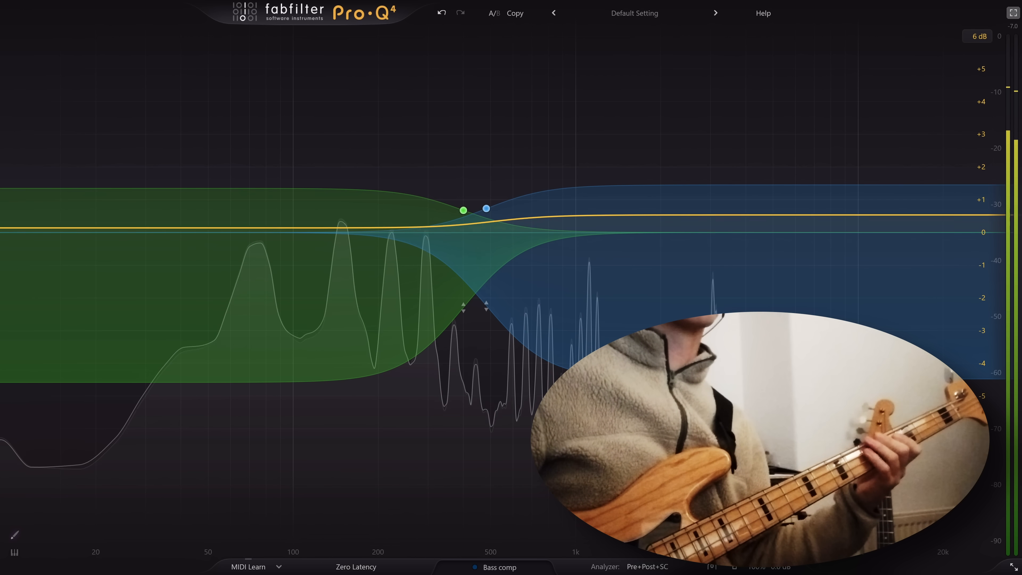
Step: Adjust the dynamic release of the low shelf on Bass comp, and select the neighbouring high shelf for its release setting
mouse_move(462, 263)
click(463, 210)
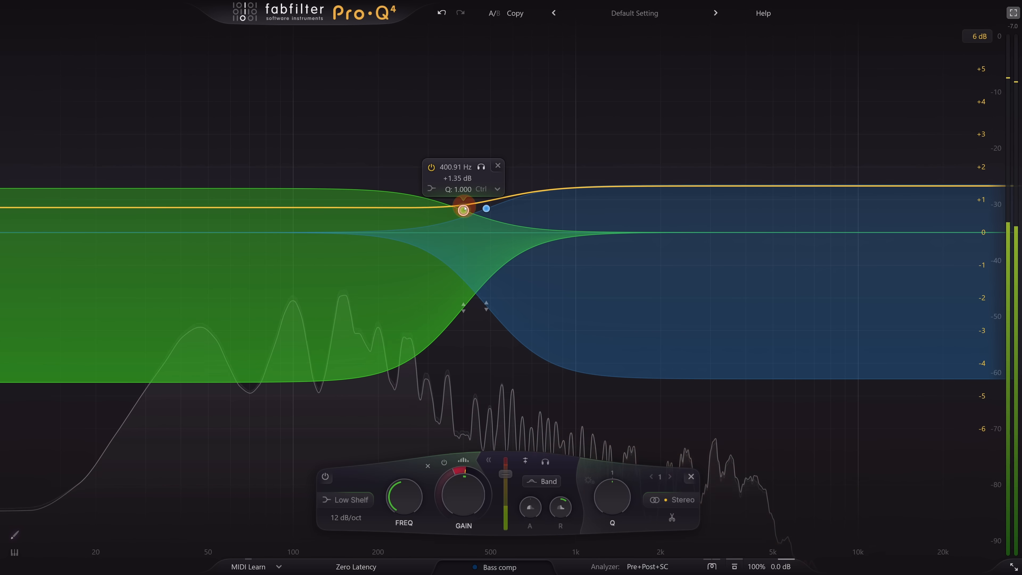
mouse_move(561, 510)
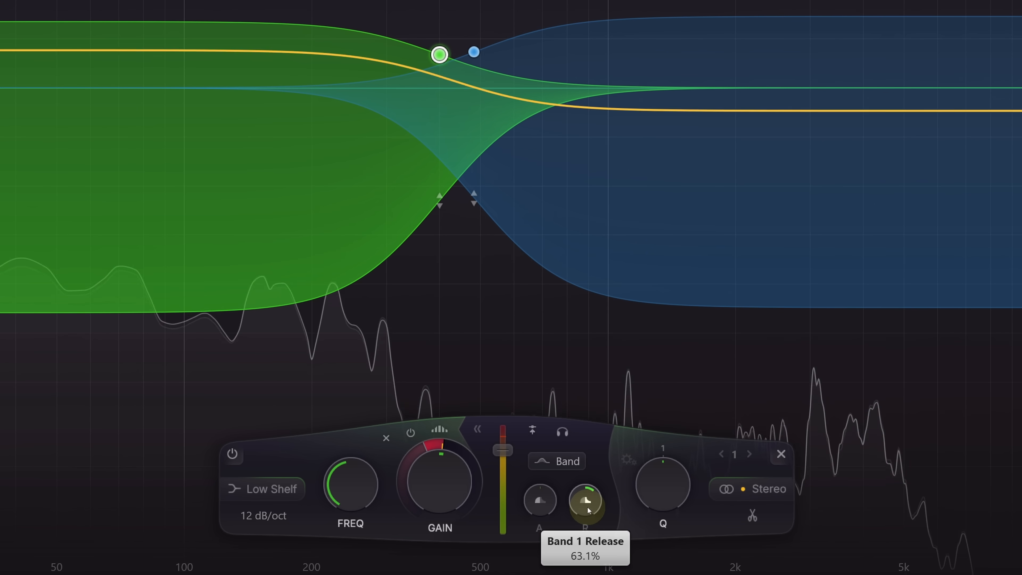
drag(587, 507, 622, 521)
click(473, 52)
mouse_move(623, 506)
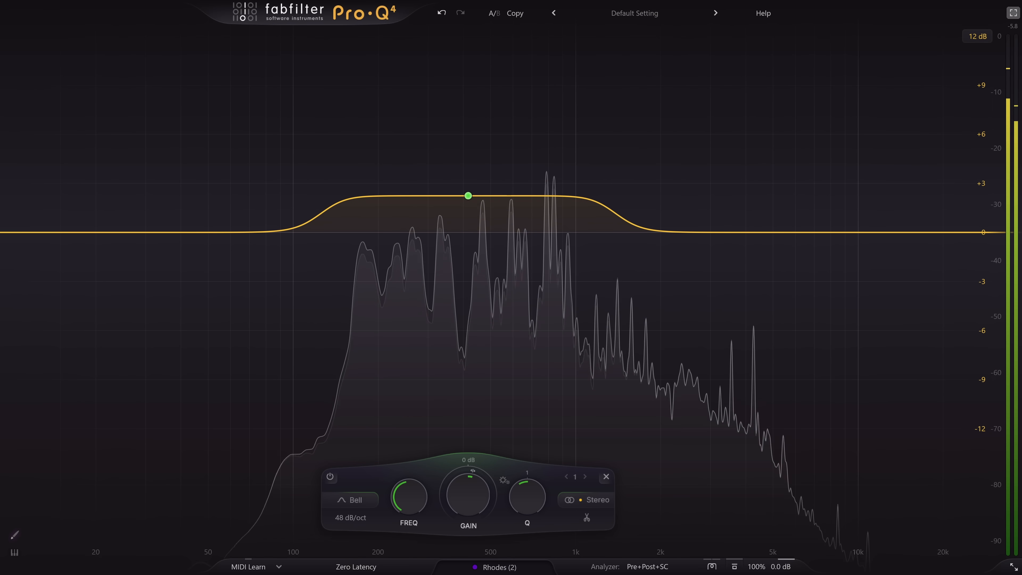
Step: Give the 48 dB/oct bell on Rhodes (2) a dynamic range of -6.22 dB and turn on spectral processing for it
drag(446, 490, 446, 520)
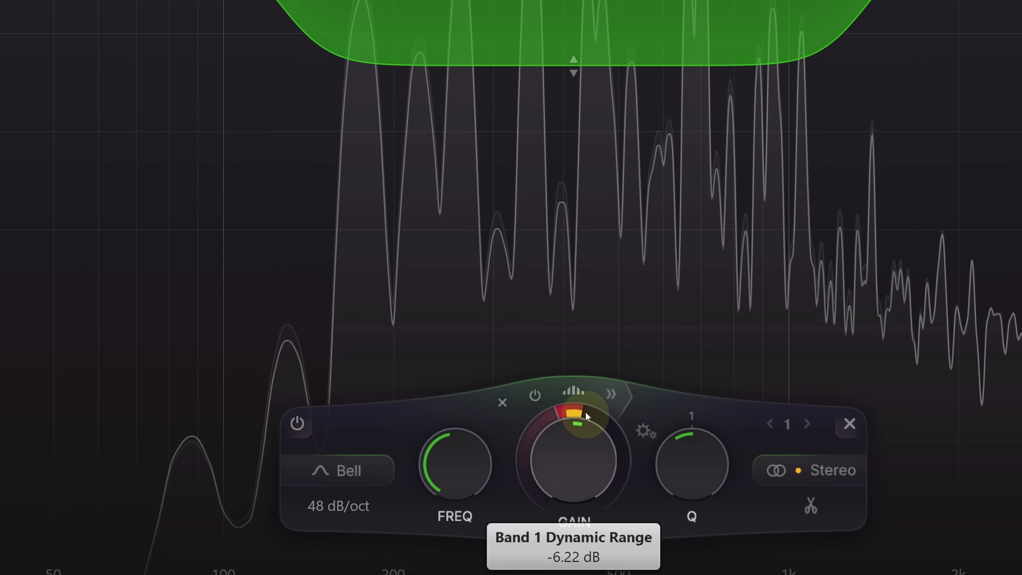
click(578, 388)
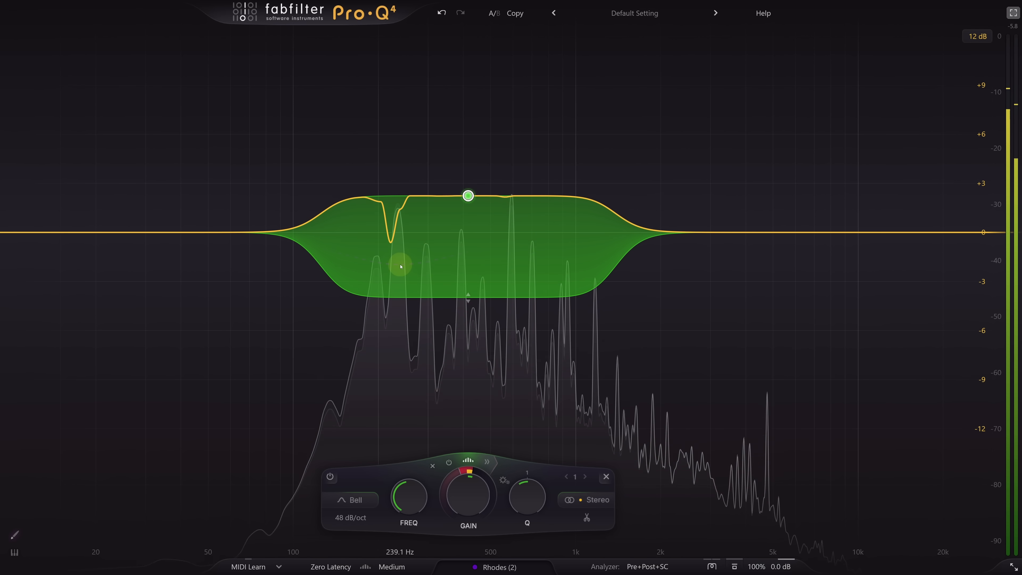
Step: Replace the bell's automatic threshold with a manual mid-level one and vary its spectral density, leaving it near maximum
click(487, 460)
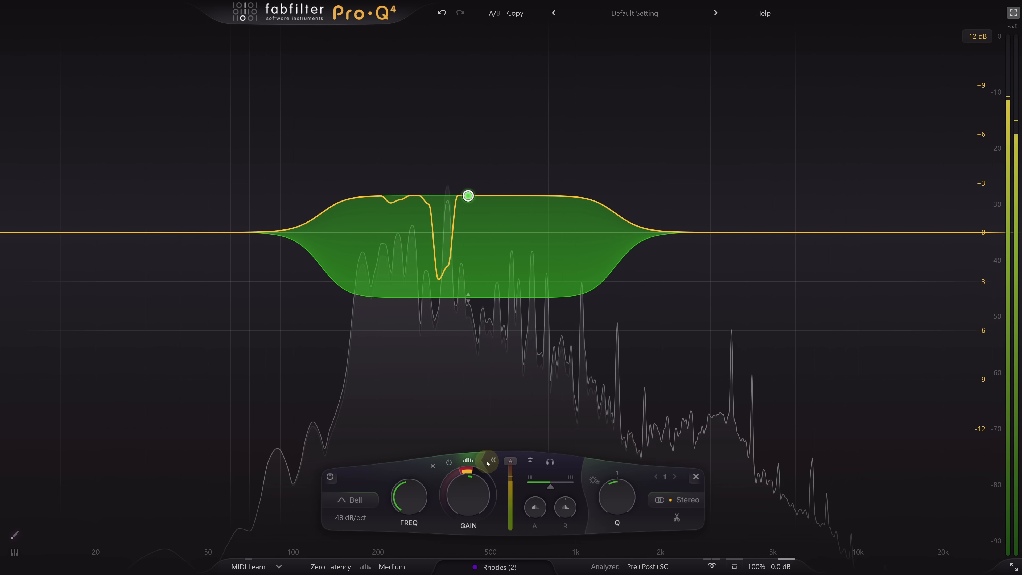
click(510, 461)
drag(509, 479, 508, 490)
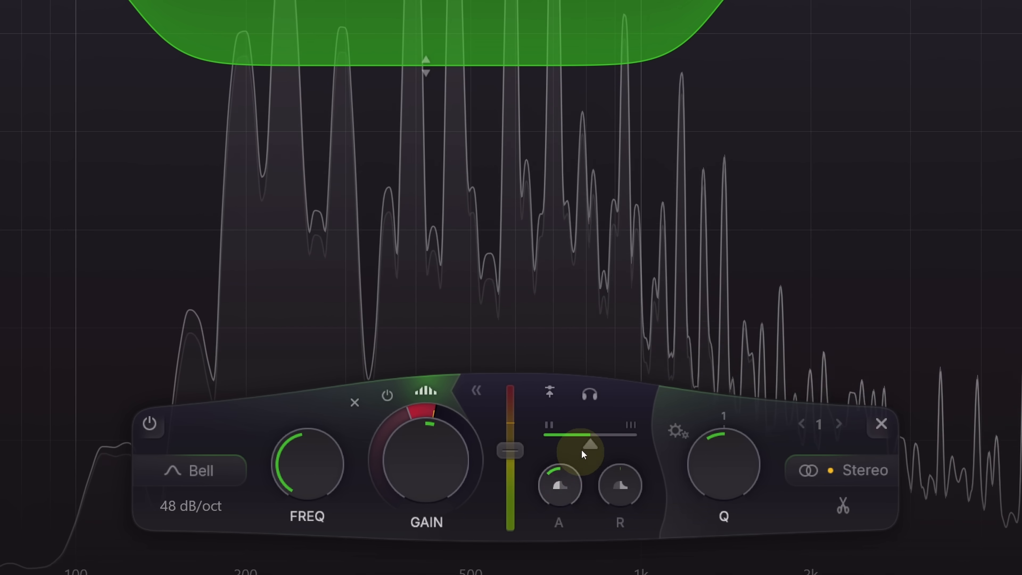
mouse_move(551, 487)
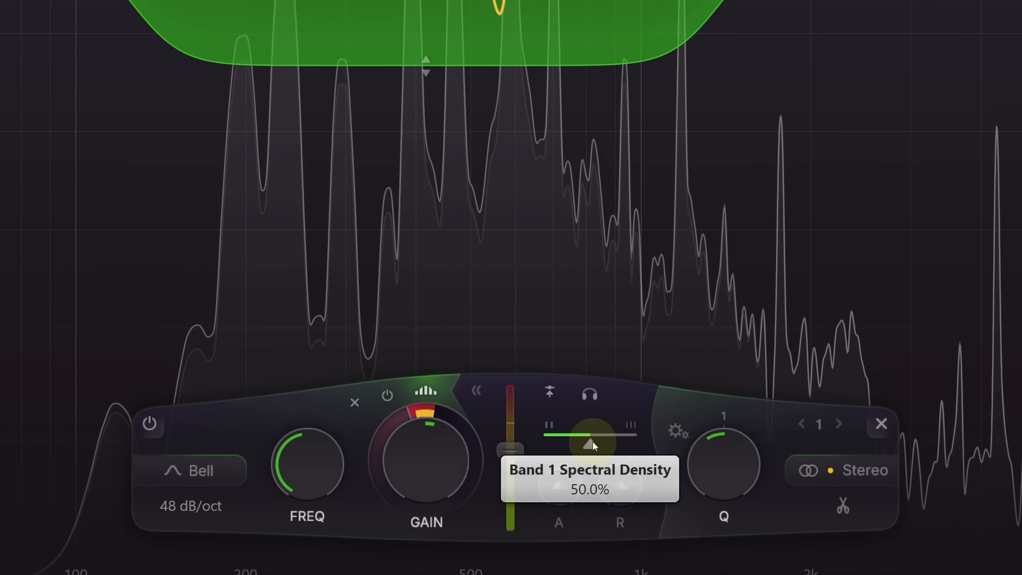
drag(589, 443, 516, 450)
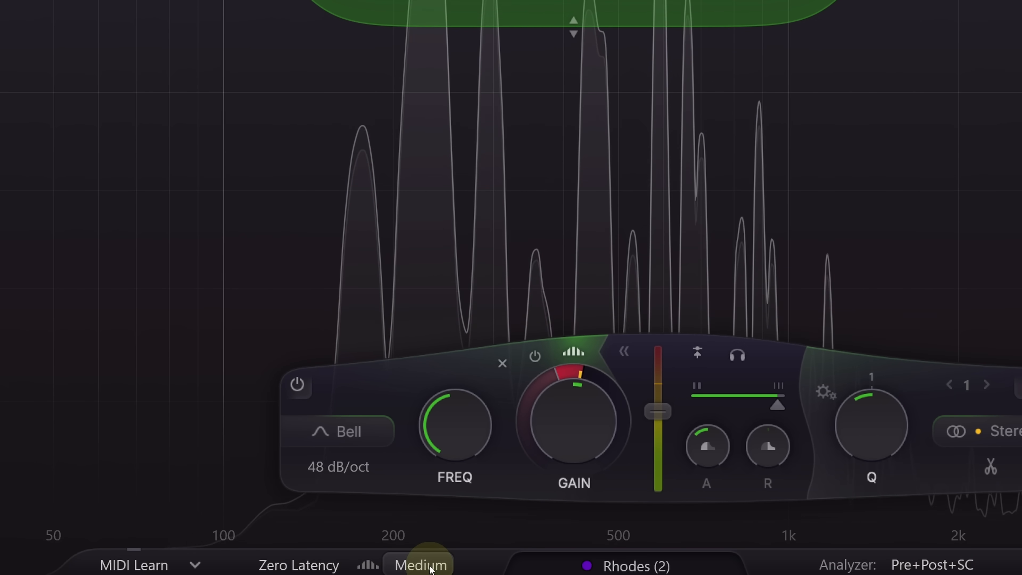
Step: Review the spectral resolution options, keep Medium, and deselect the bell
click(430, 567)
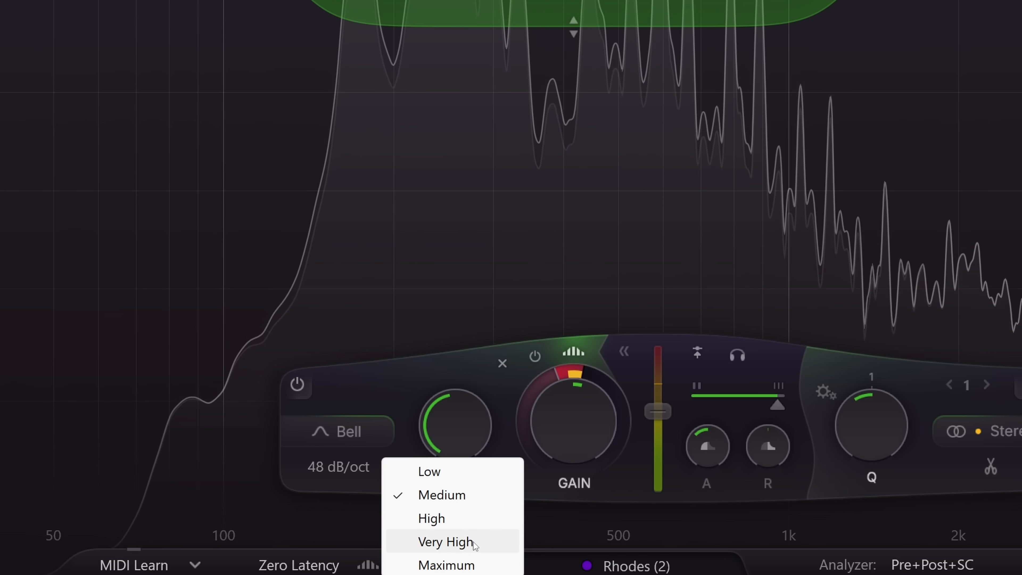
click(473, 496)
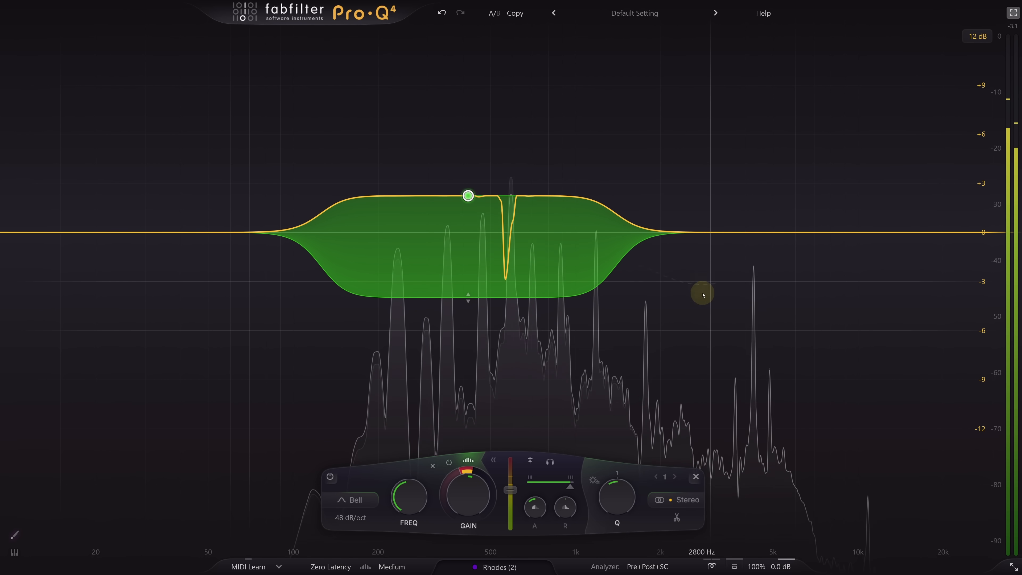
click(741, 323)
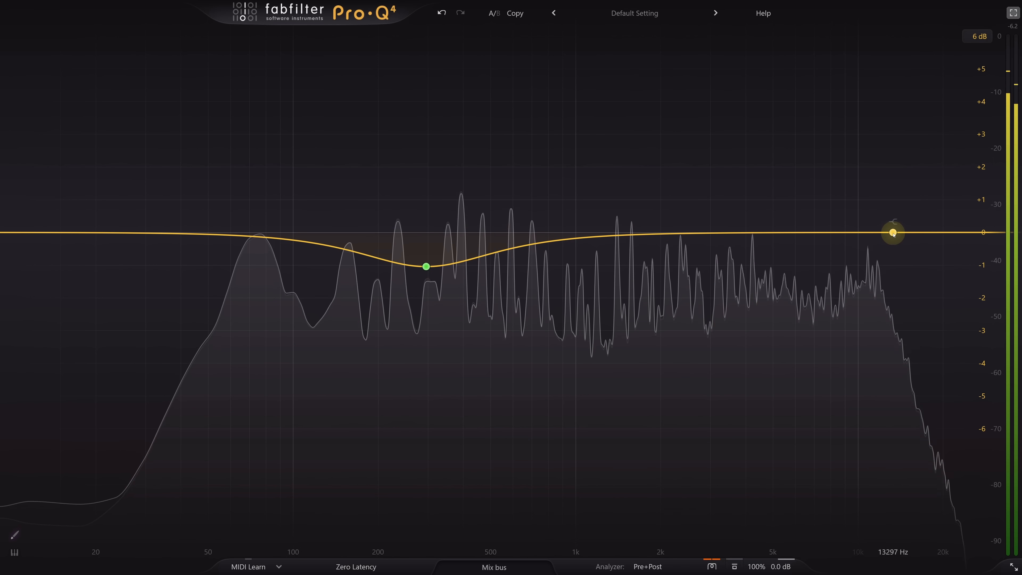
Step: Add a high shelf to the Mix bus at about 5705 Hz with +1.63 dB gain and a Q of 0.809
drag(892, 233, 789, 206)
scroll(789, 206, down, 2)
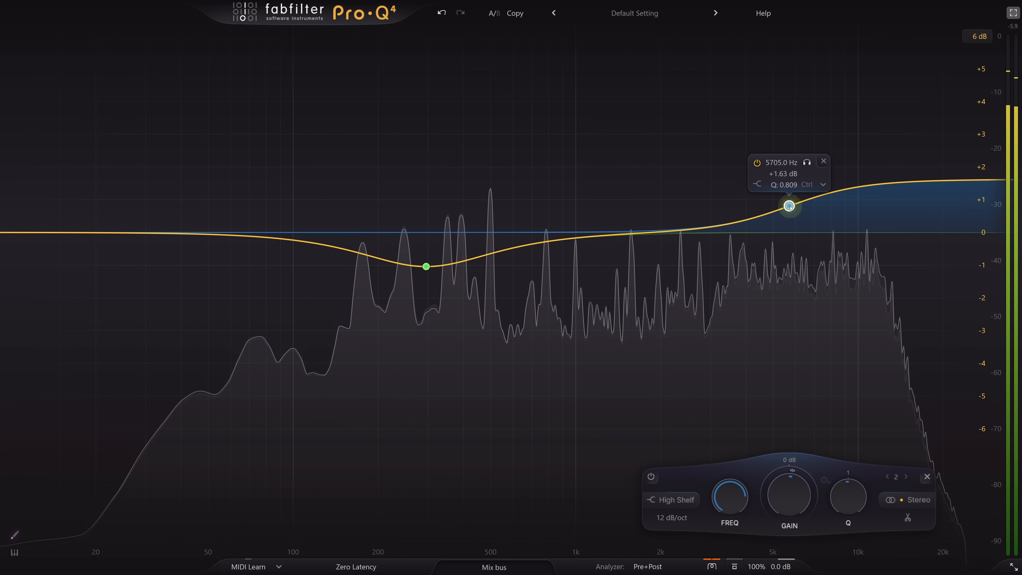
Step: Make the Mix bus high shelf spectral with a deeper downward dynamic range, and move it to about 4494 Hz at +1.72 dB
drag(765, 507, 765, 511)
click(789, 460)
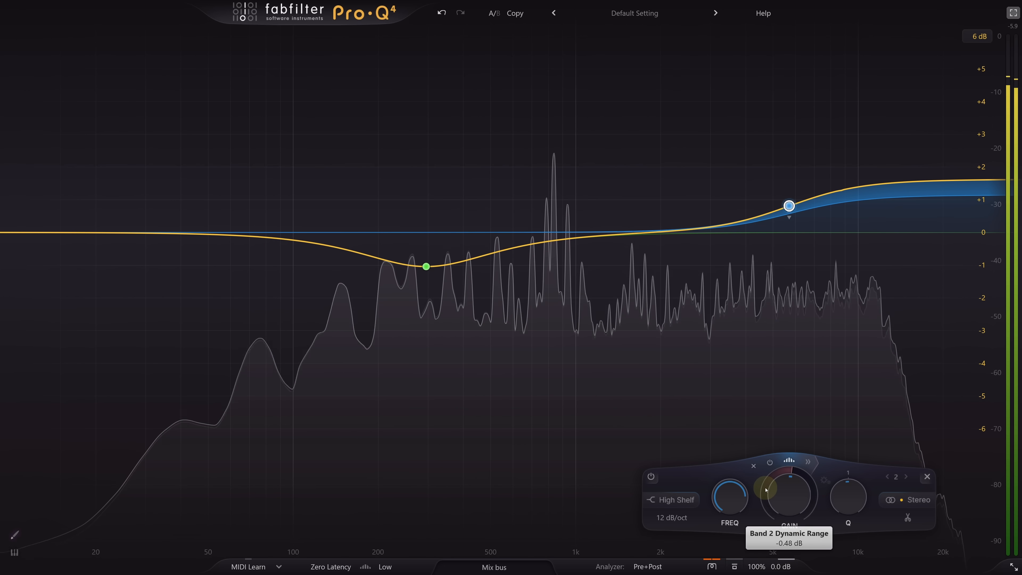
drag(764, 489, 760, 519)
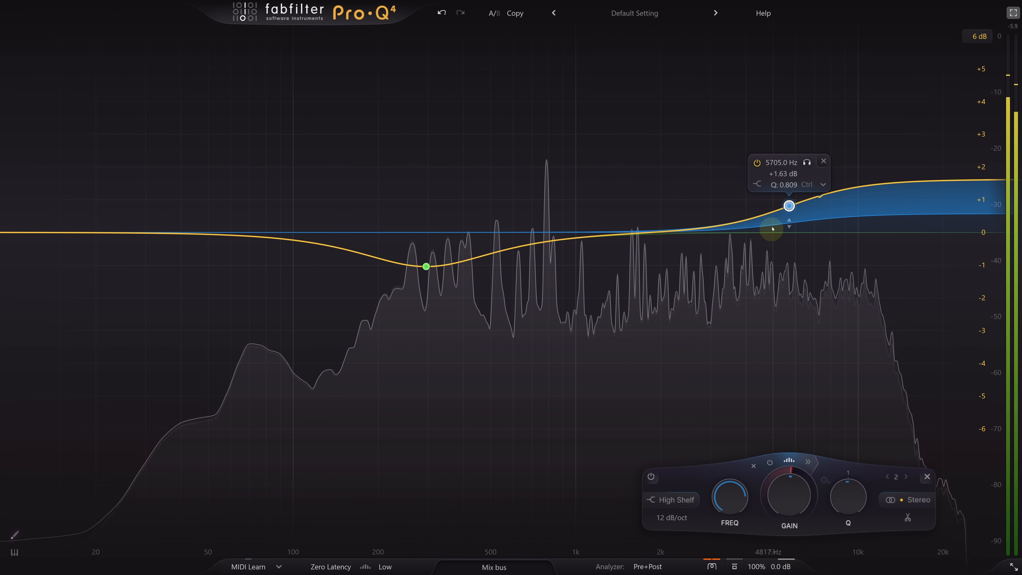
drag(786, 207, 757, 206)
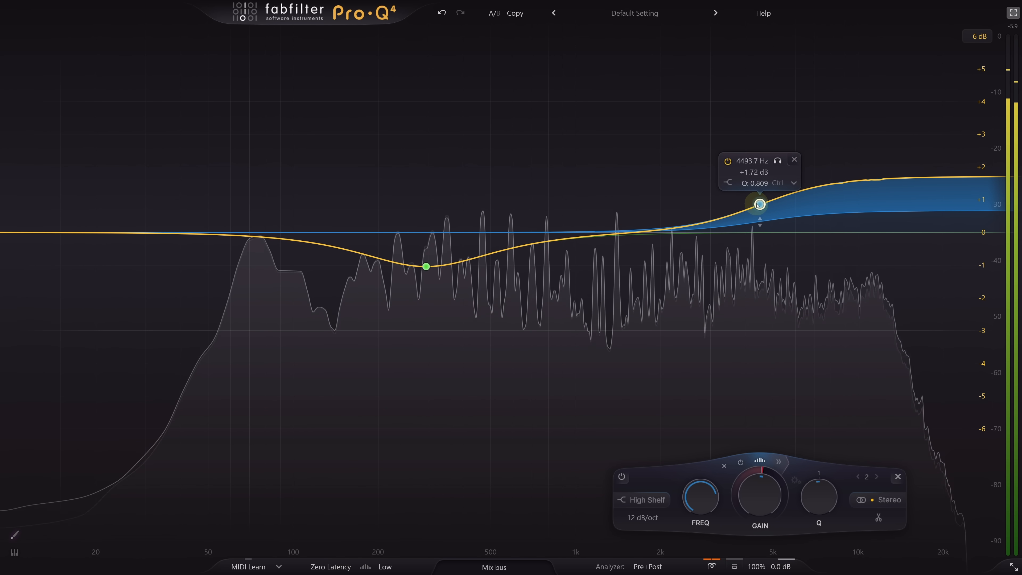